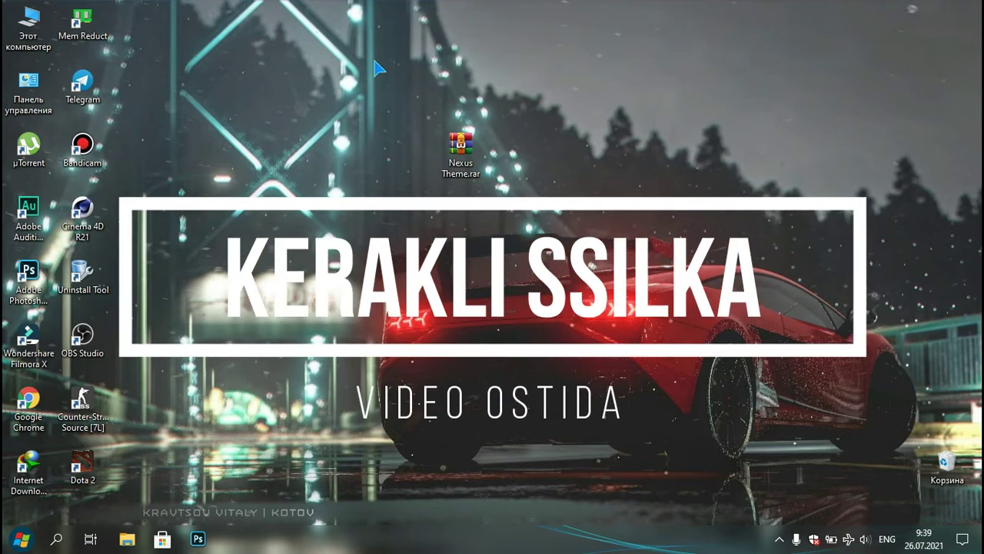
- Extract Nexus Theme.rar onto the desktop and open the nested Nexus Themes folder inside the extracted folder
right_click(459, 157)
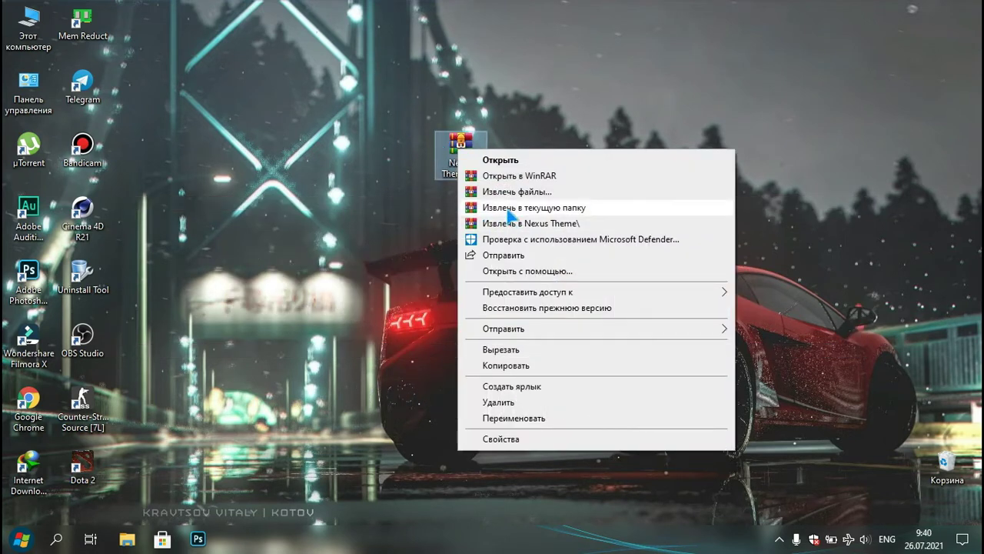
click(507, 210)
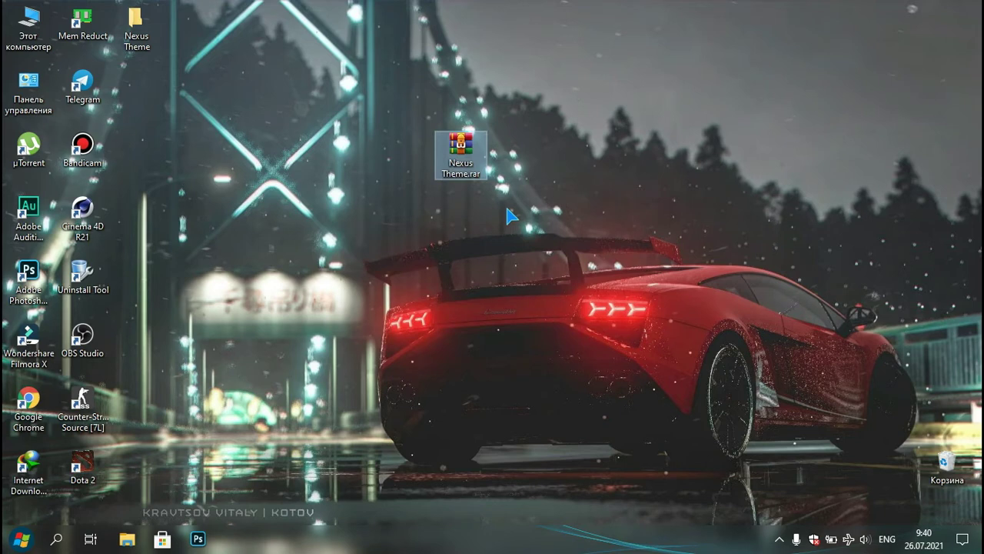
double_click(135, 25)
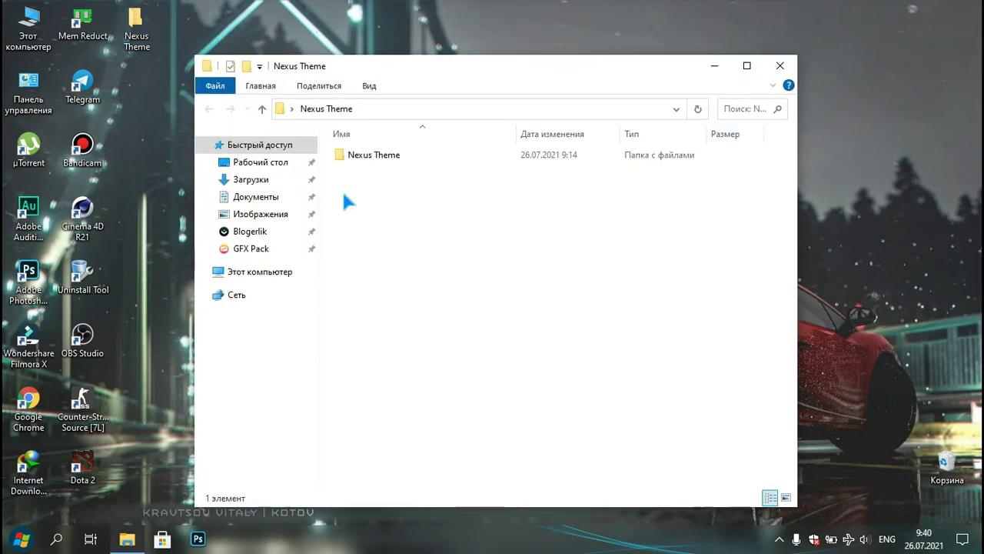
double_click(358, 158)
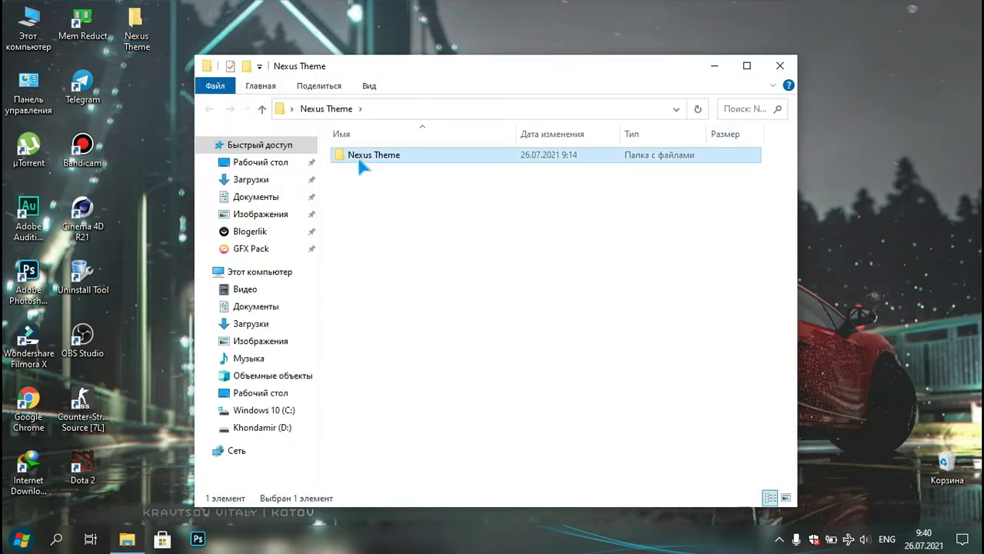
click(361, 164)
double_click(361, 165)
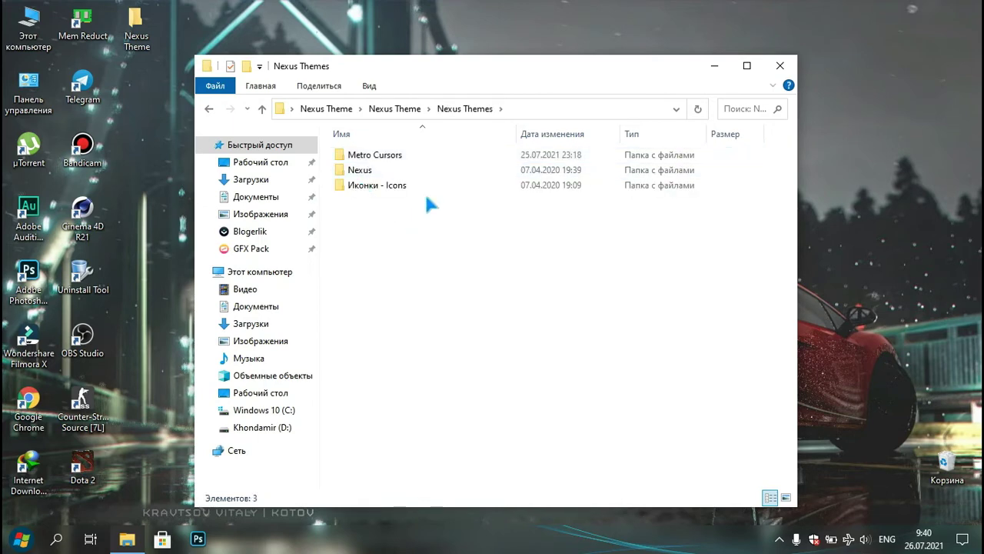
drag(483, 68, 606, 46)
mouse_move(521, 204)
mouse_down()
mouse_move(461, 115)
mouse_move(510, 193)
mouse_up()
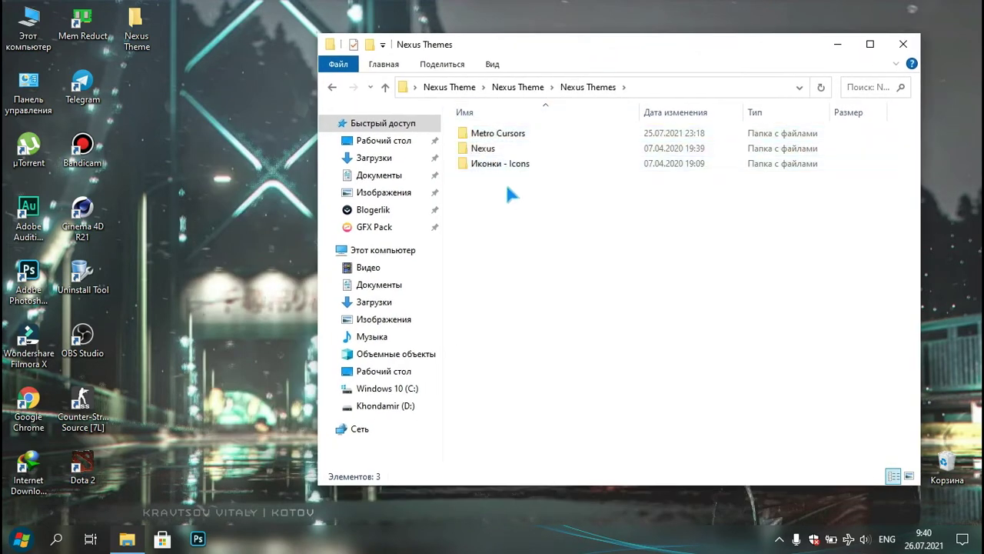
- Look through the contents of the Metro Cursors and Nexus folders, returning to Nexus Themes after each
double_click(492, 135)
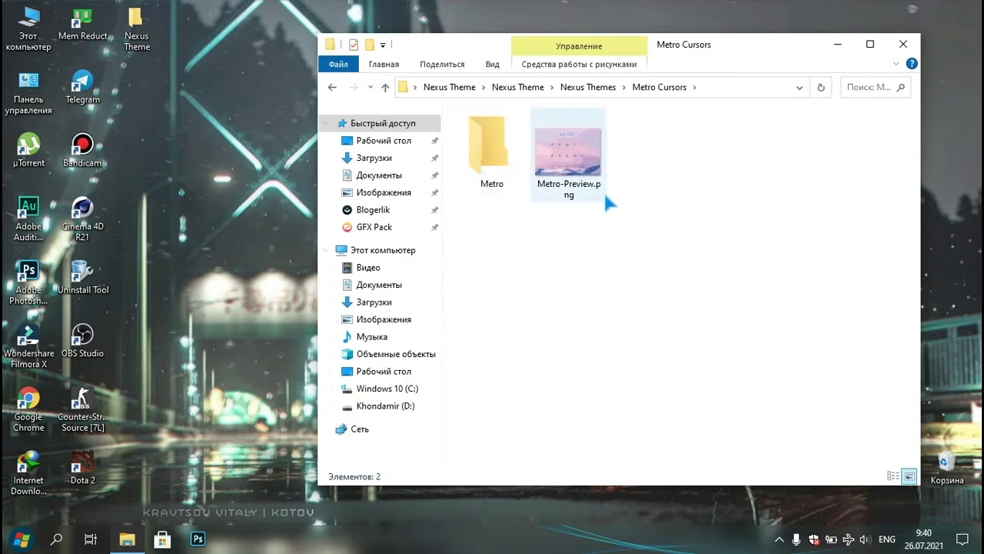
key(BackSpace)
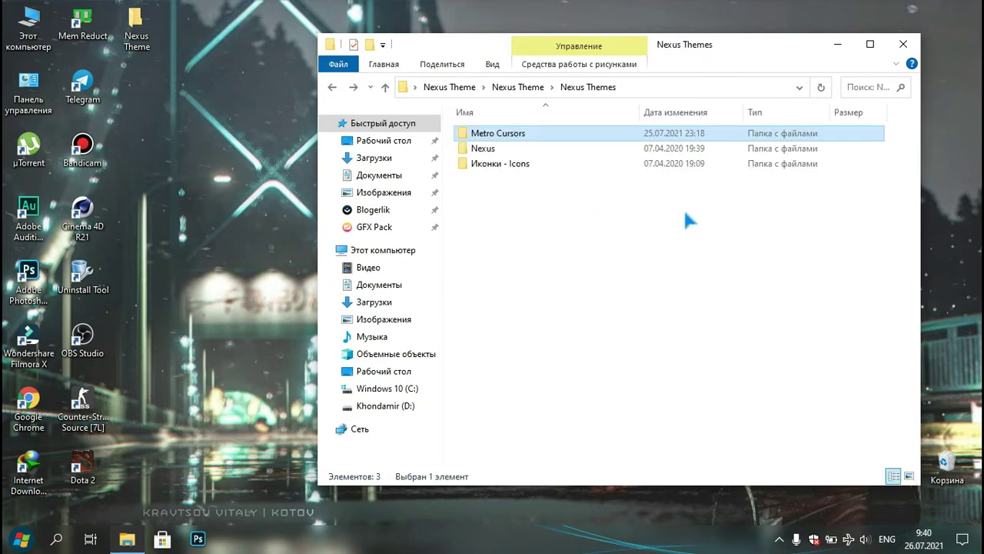
key(Down)
key(Return)
key(BackSpace)
key(Down)
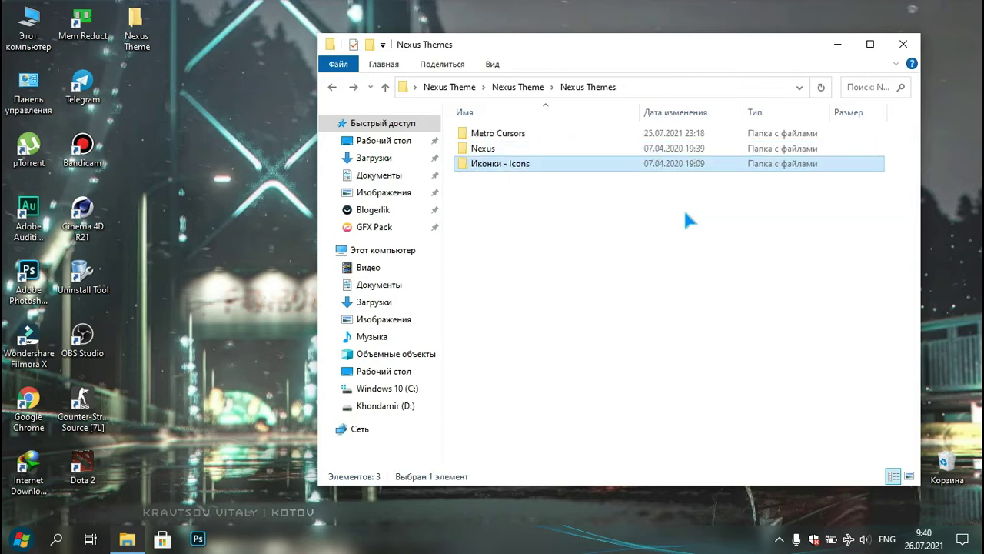
- Open the Иконки - Icons folder and browse the icon files in its subfolder 2
key(Return)
key(Down)
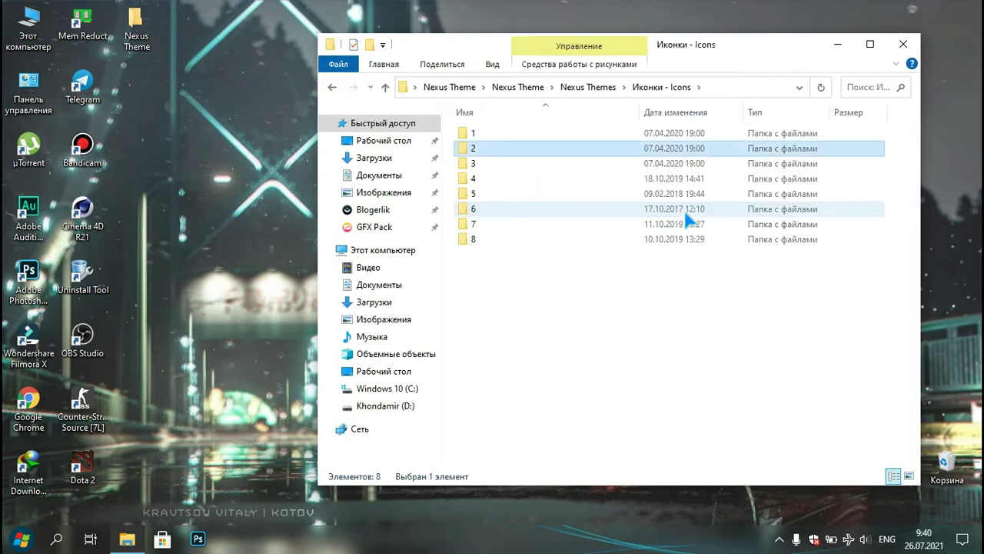
key(Return)
key(Down)
key(Down)
key(Down)
key(Down)
key(Down)
key(Down)
key(Down)
key(Down)
key(Down)
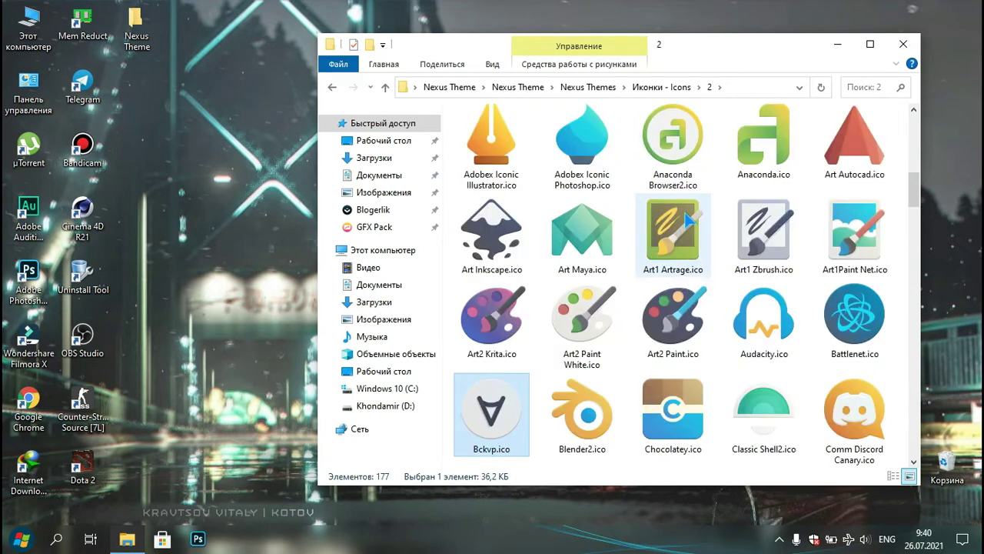
- View the icon images in subfolder 3 and go back to the Nexus Themes folder
key(BackSpace)
key(Down)
key(Return)
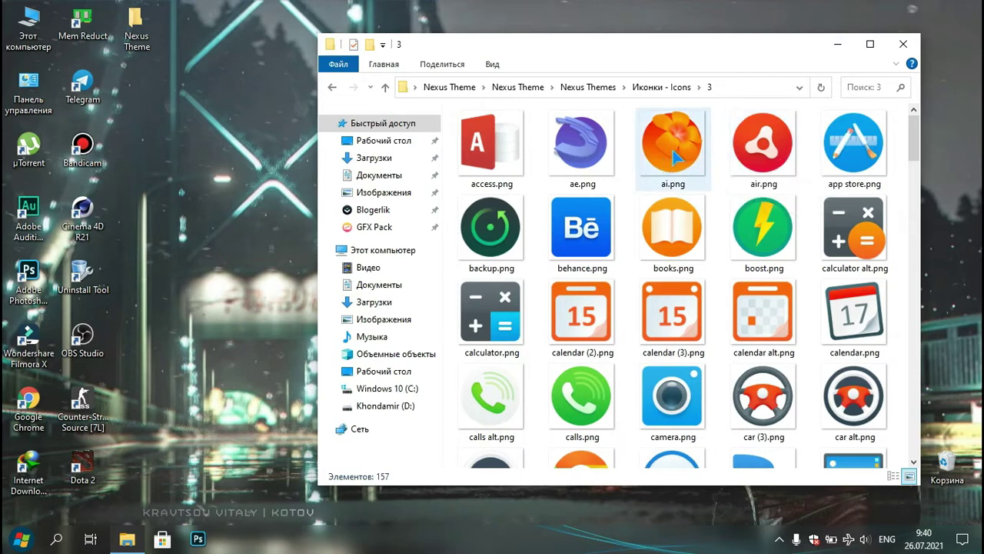
click(331, 87)
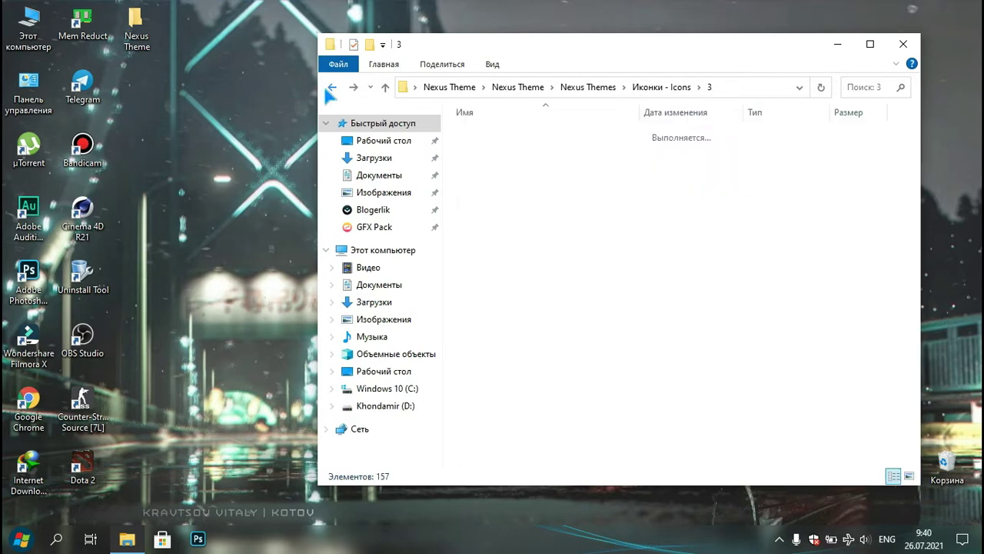
click(331, 87)
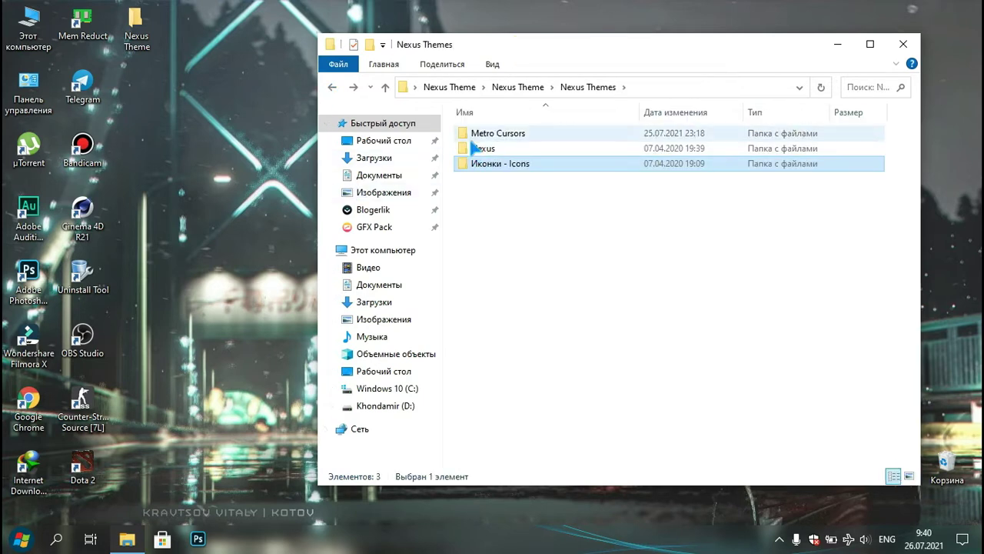
- Launch NexusSetup.exe from the Nexus folder and choose Русский as the installation language
double_click(478, 149)
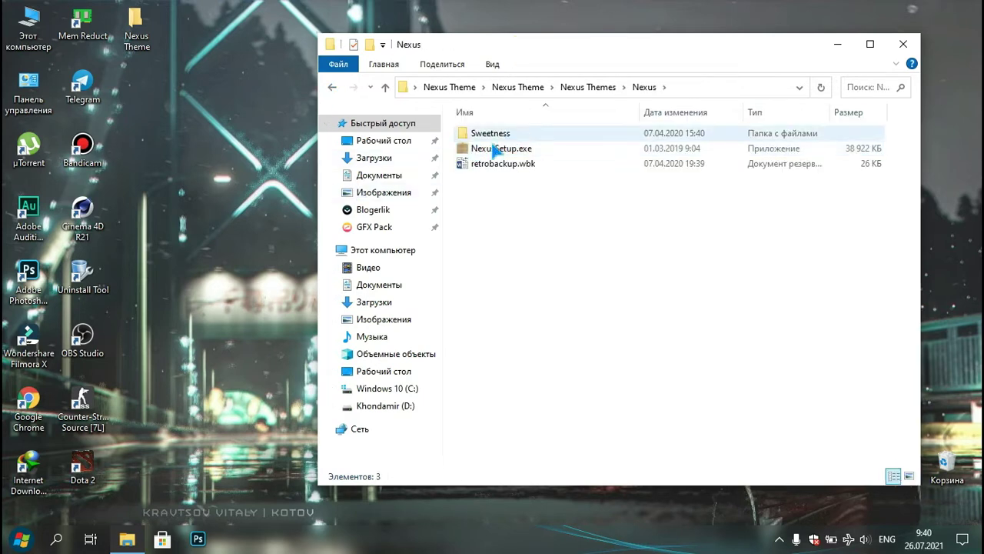
double_click(501, 151)
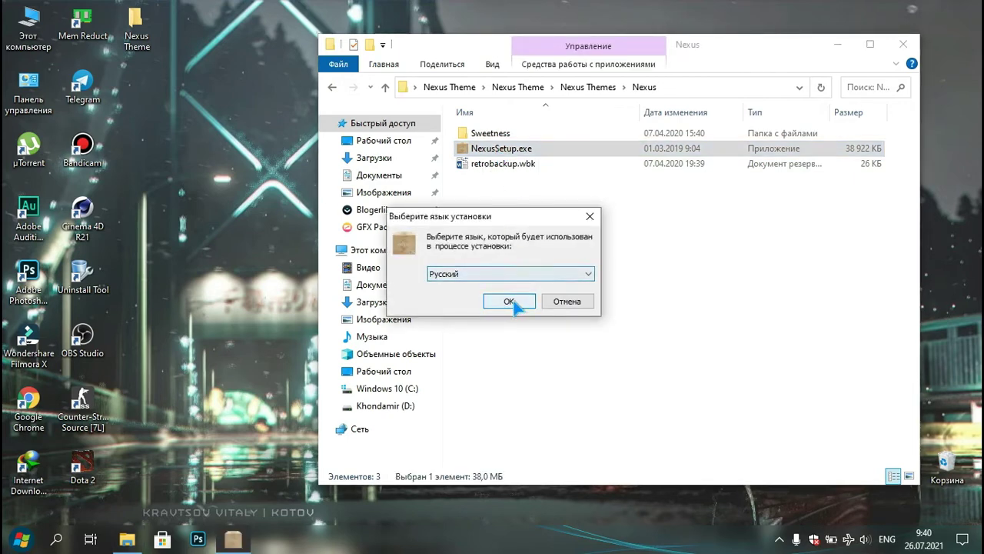
click(484, 275)
click(486, 275)
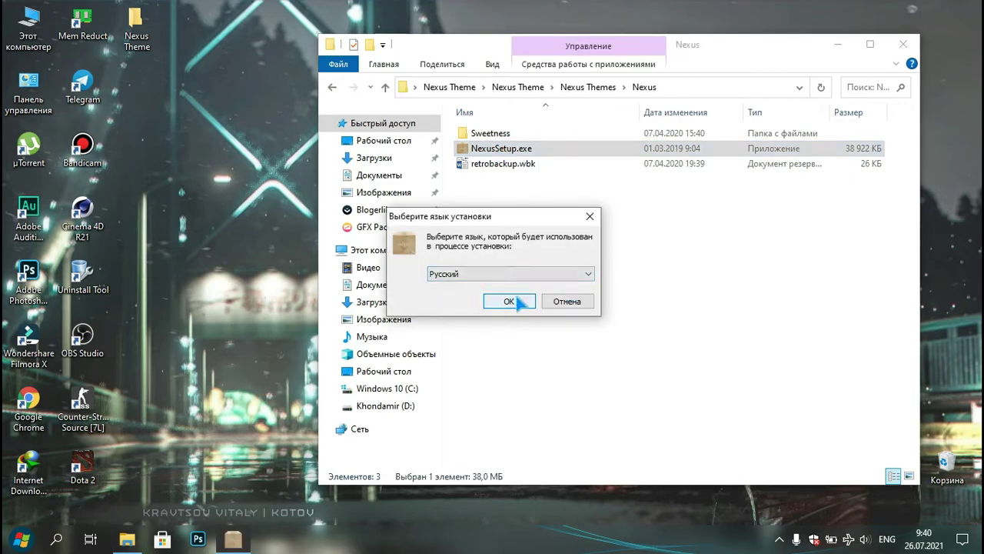
click(517, 302)
- Accept the licence, install Nexus to C:\Program Files (x86)\Winstep, finish with Launch Nexus enabled, and minimize the folder window
click(423, 342)
drag(637, 246, 637, 315)
click(575, 385)
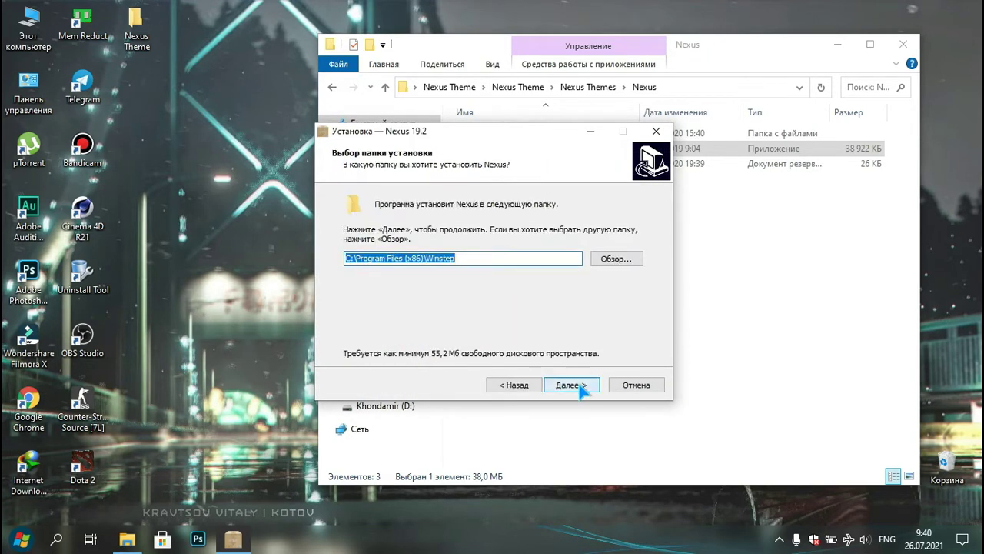
click(578, 386)
click(579, 386)
click(578, 386)
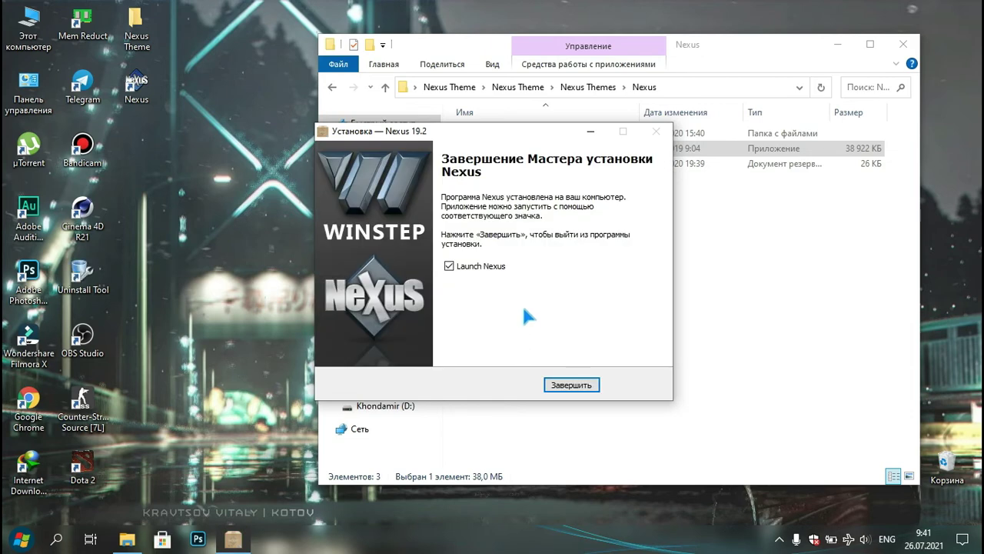
click(570, 386)
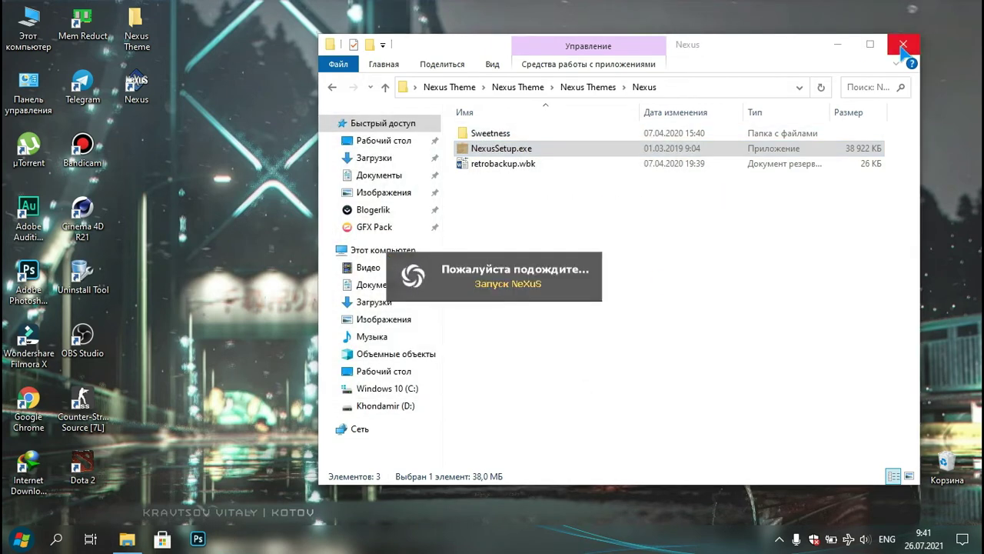
click(834, 46)
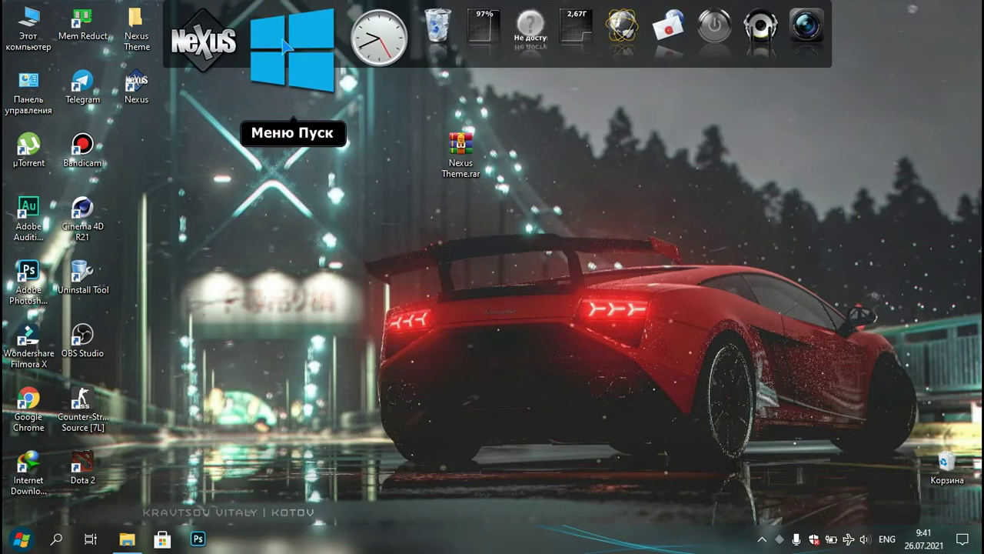
- Remove the Меню Пуск and clock items from the Nexus dock
right_click(285, 47)
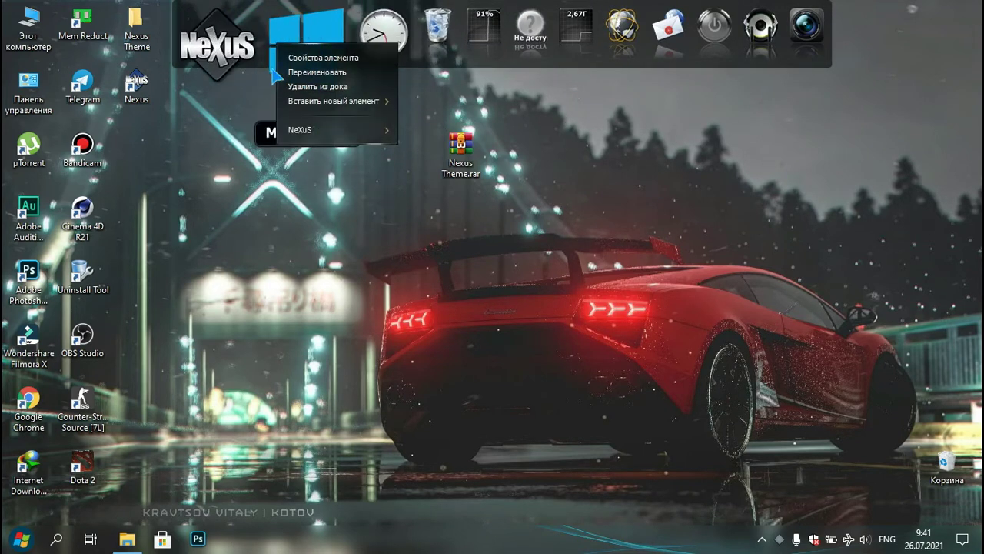
click(293, 87)
click(590, 355)
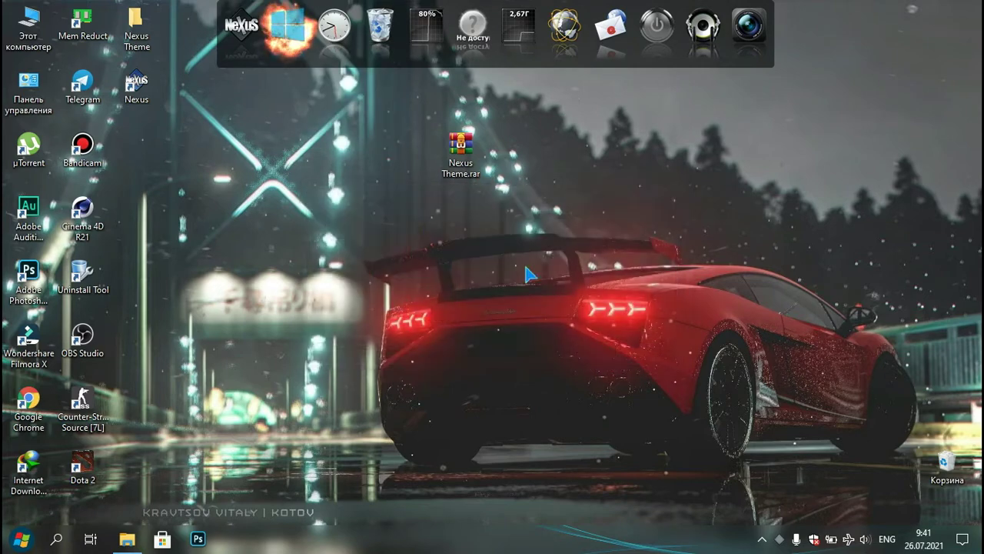
right_click(283, 48)
click(304, 84)
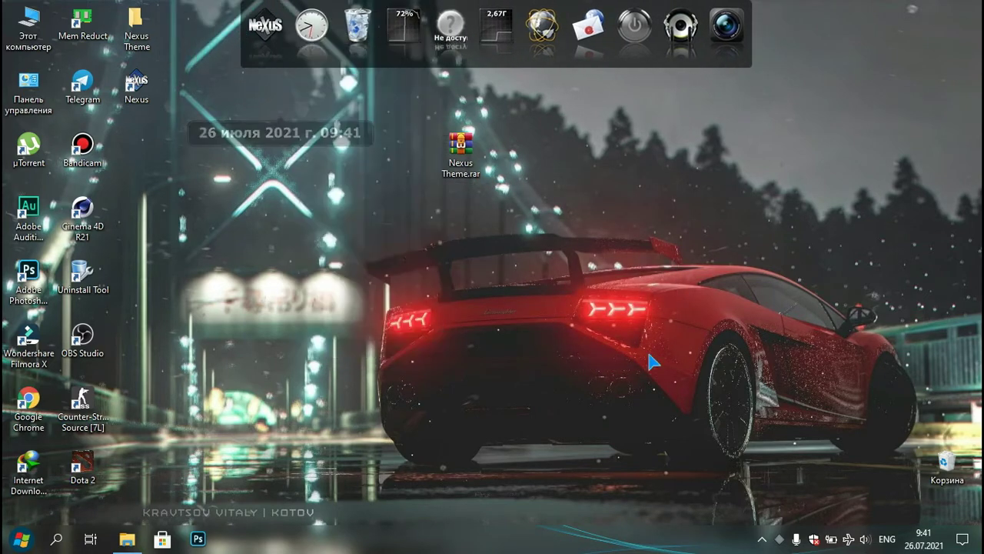
click(652, 351)
right_click(327, 42)
click(346, 87)
click(585, 353)
- Remove the three status widgets between the recycle bin and the browser item from the dock
right_click(423, 43)
click(442, 87)
click(584, 353)
right_click(406, 40)
click(442, 86)
right_click(413, 38)
click(451, 84)
click(584, 353)
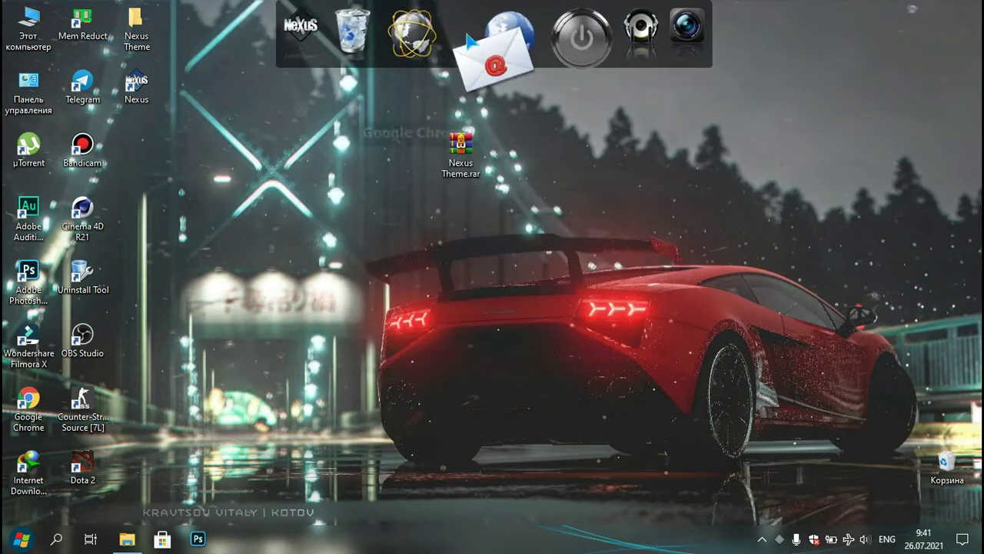
- Remove the browser, e-mail, power and Media Player items from the dock
right_click(492, 42)
click(511, 87)
click(585, 353)
right_click(477, 39)
click(492, 86)
click(584, 353)
right_click(549, 35)
click(568, 87)
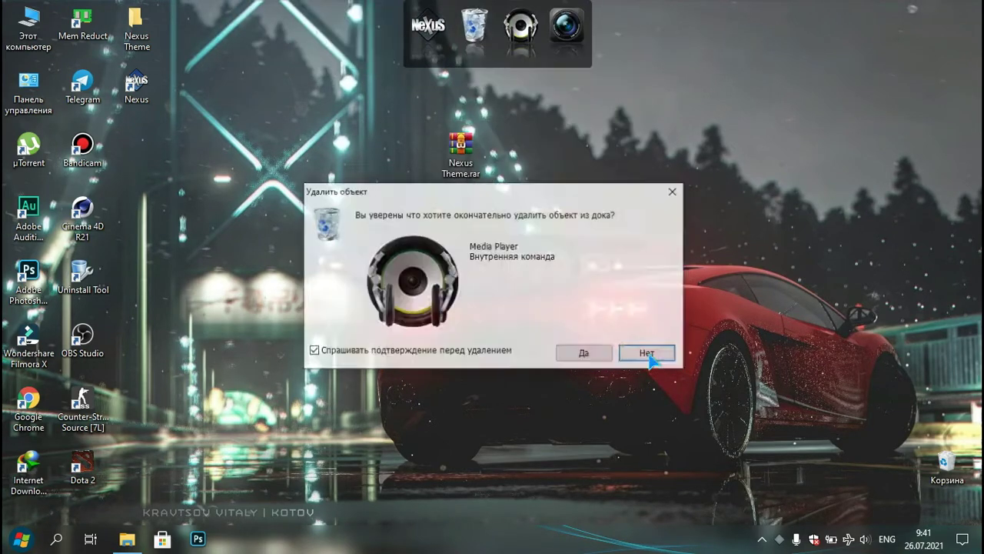
click(584, 353)
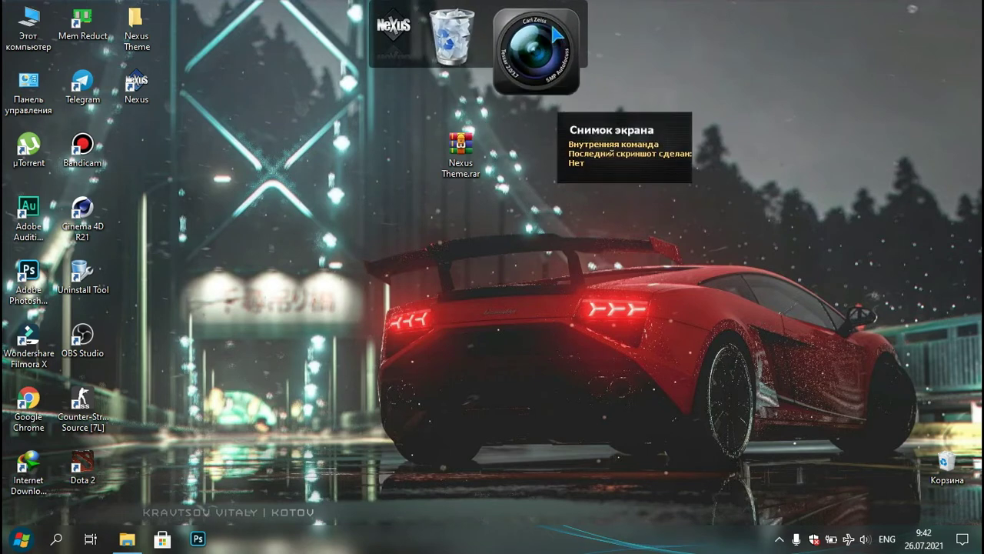
- Move the recycle bin to the end of the dock and delete Nexus Theme.rar from the desktop
drag(462, 34, 592, 43)
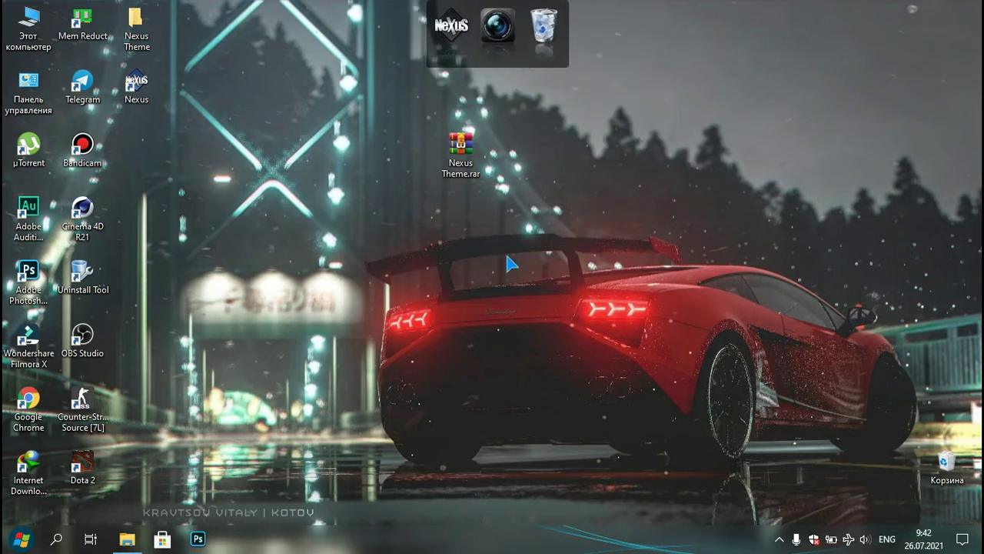
click(455, 154)
key(Delete)
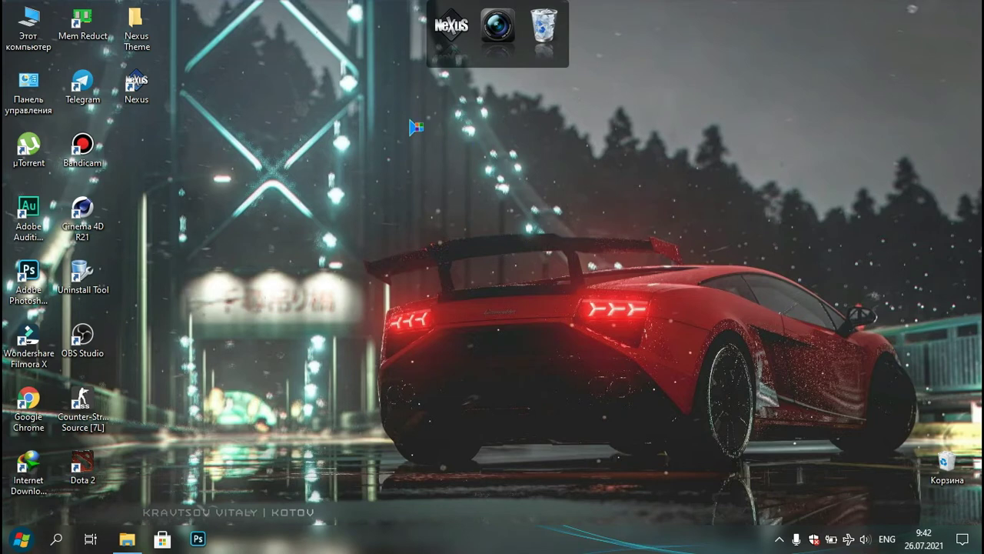
- Add the This PC, Control Panel, µTorrent, Adobe Audition, Adobe Photoshop and Wondershare Filmora X desktop shortcuts to the dock
drag(31, 26, 498, 38)
double_click(29, 27)
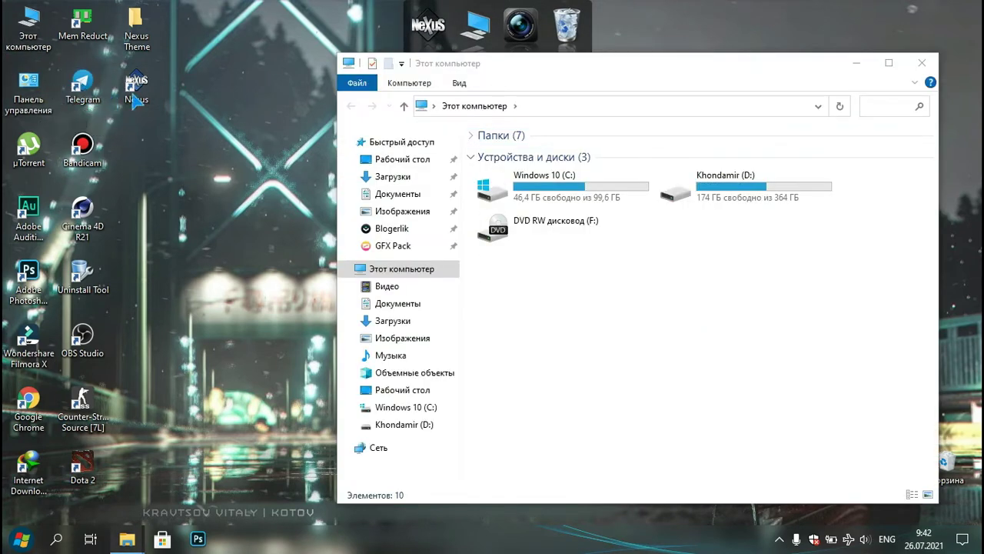
drag(137, 101, 531, 37)
drag(28, 147, 538, 42)
drag(8, 201, 497, 34)
drag(27, 273, 514, 46)
drag(28, 339, 543, 32)
- Add the Google Chrome, Telegram, Bandicam, Cinema 4D and Uninstall Tool desktop shortcuts to the dock
drag(29, 397, 595, 35)
drag(82, 146, 612, 38)
drag(83, 208, 657, 31)
drag(82, 273, 730, 35)
drag(82, 338, 653, 31)
drag(82, 400, 162, 324)
click(683, 87)
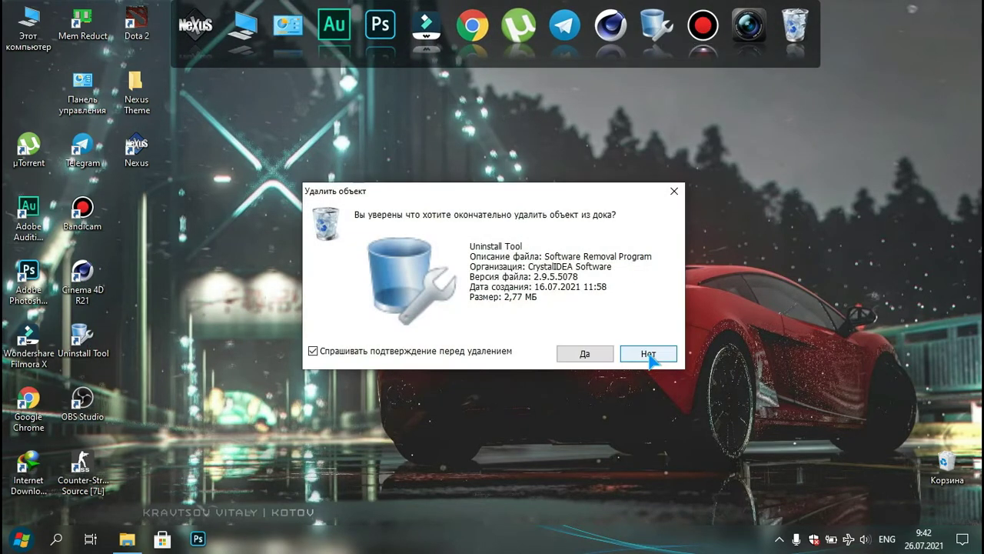
click(641, 354)
- Add the Dota 2 and Counter-Strike Source shortcuts to the dock just before the recycle bin
drag(262, 73, 801, 31)
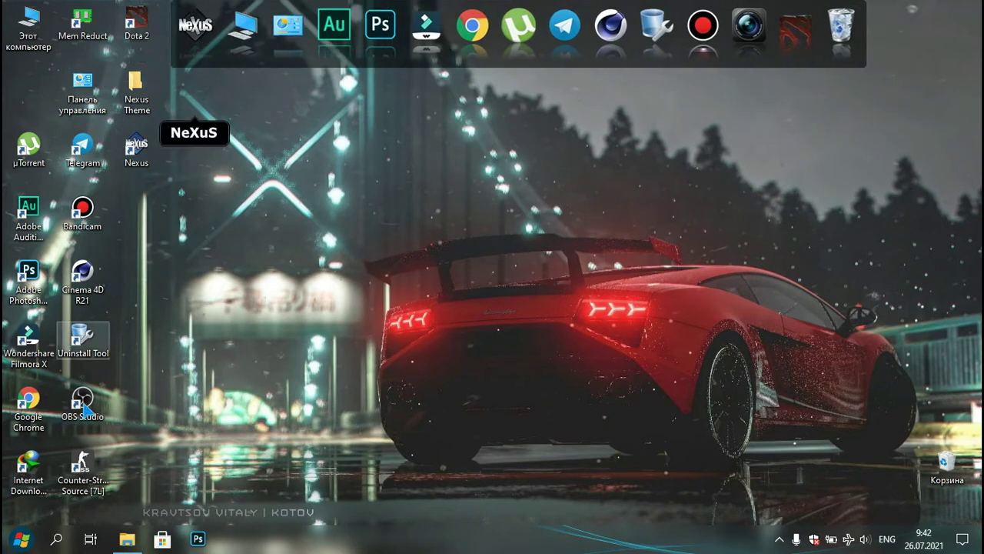
drag(80, 465, 795, 38)
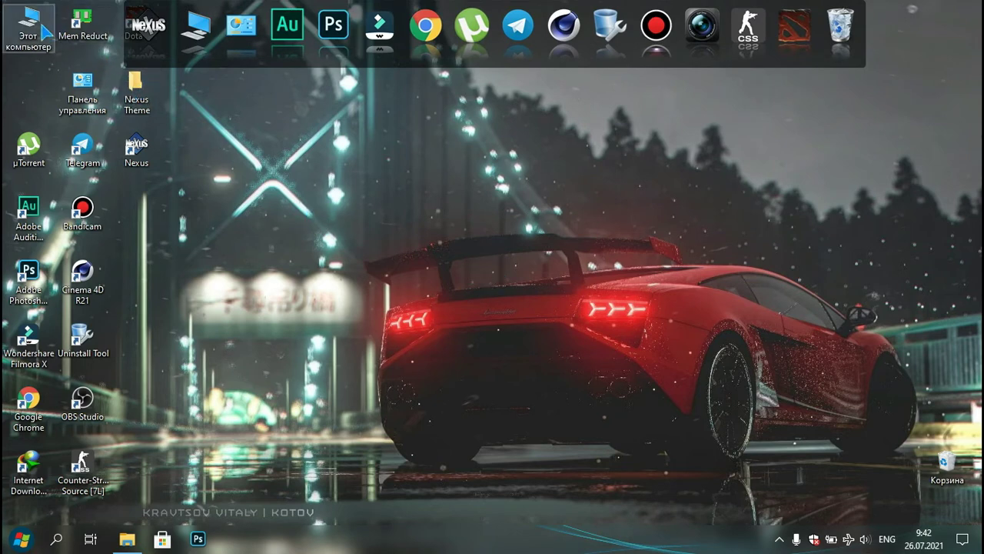
- Look at the folders on drive D: in a File Explorer window and close it
key(super+e)
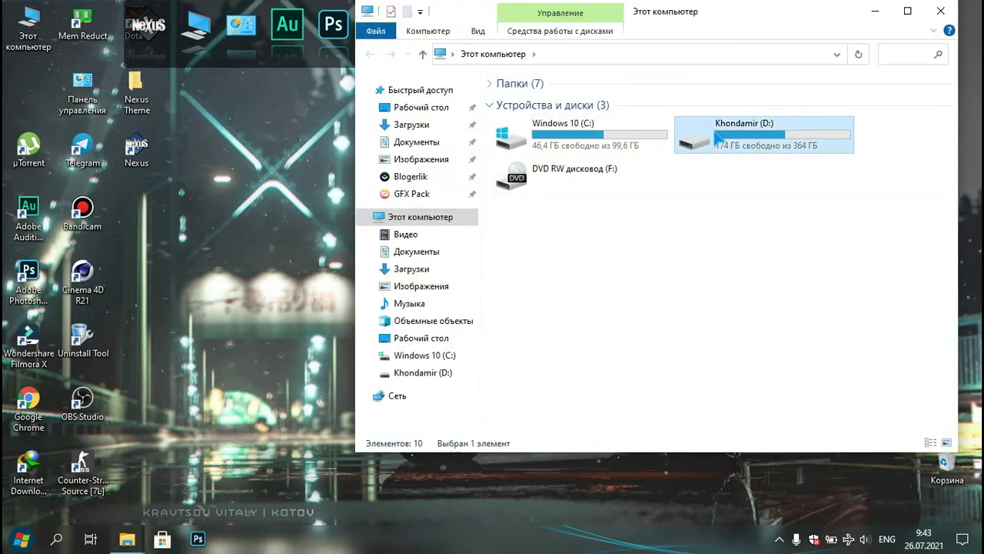
double_click(715, 132)
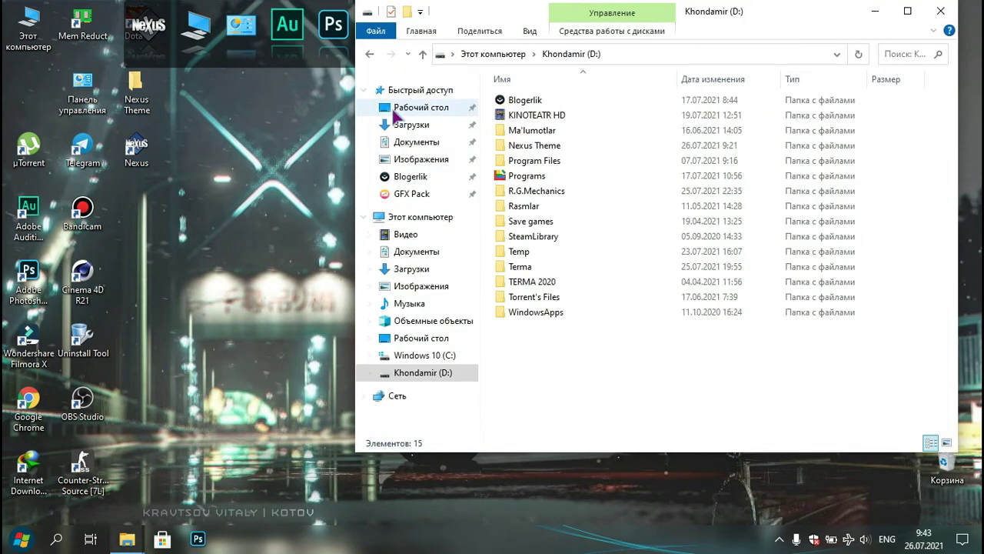
click(940, 11)
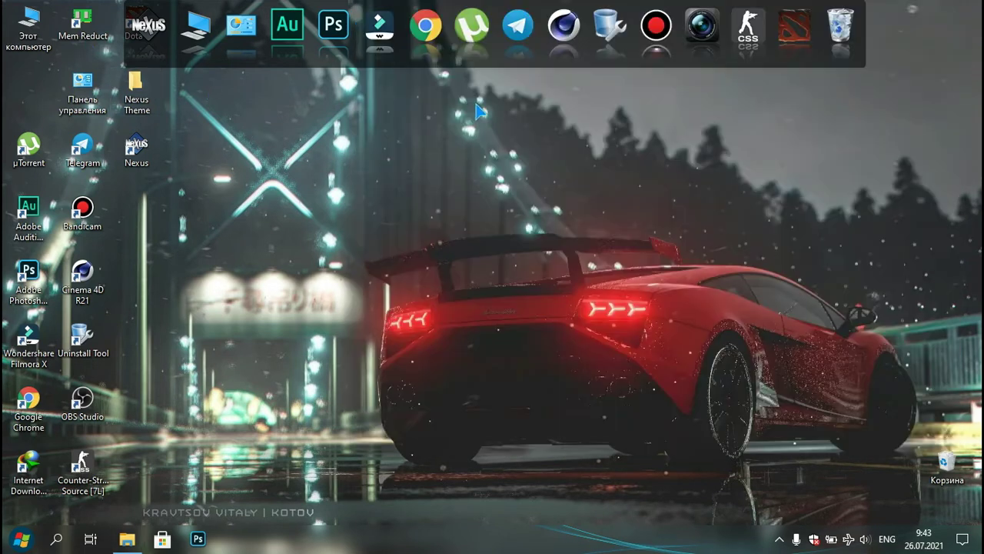
- Hide the desktop icons and show them again
right_click(351, 163)
mouse_move(400, 176)
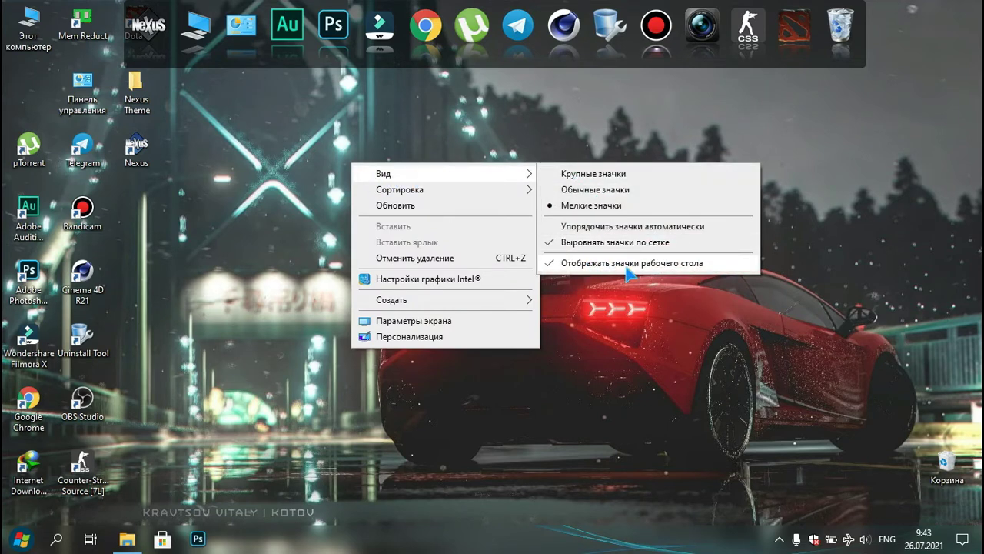
click(631, 263)
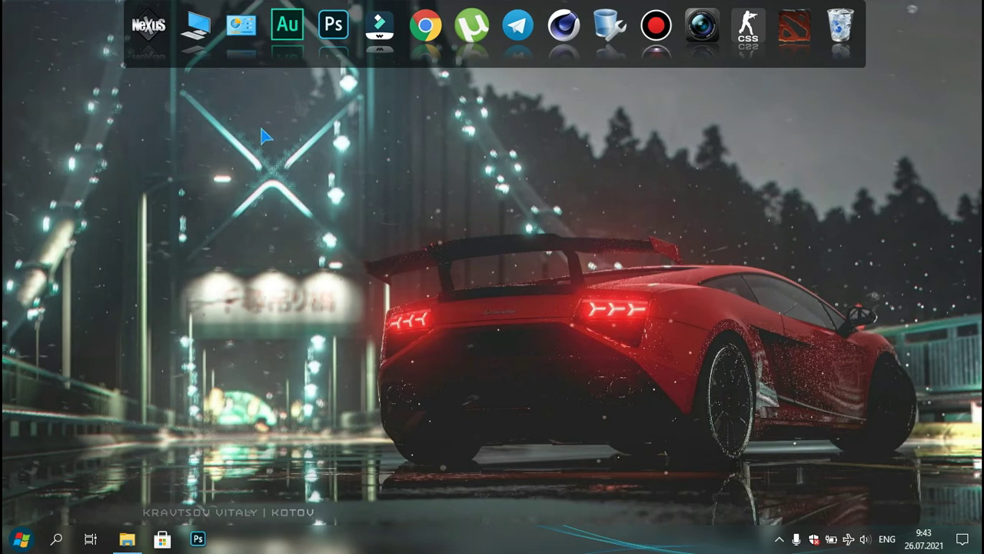
right_click(233, 113)
mouse_move(296, 122)
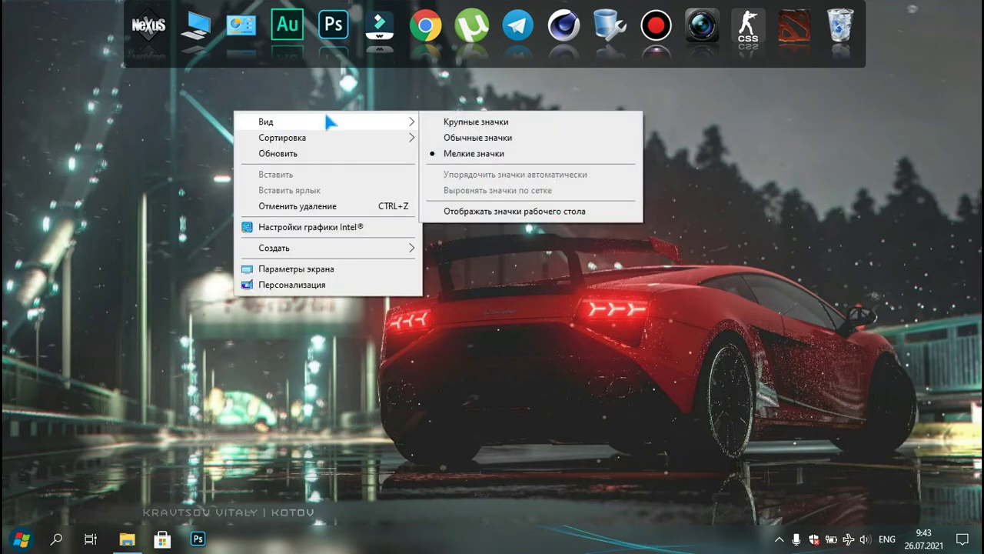
click(466, 211)
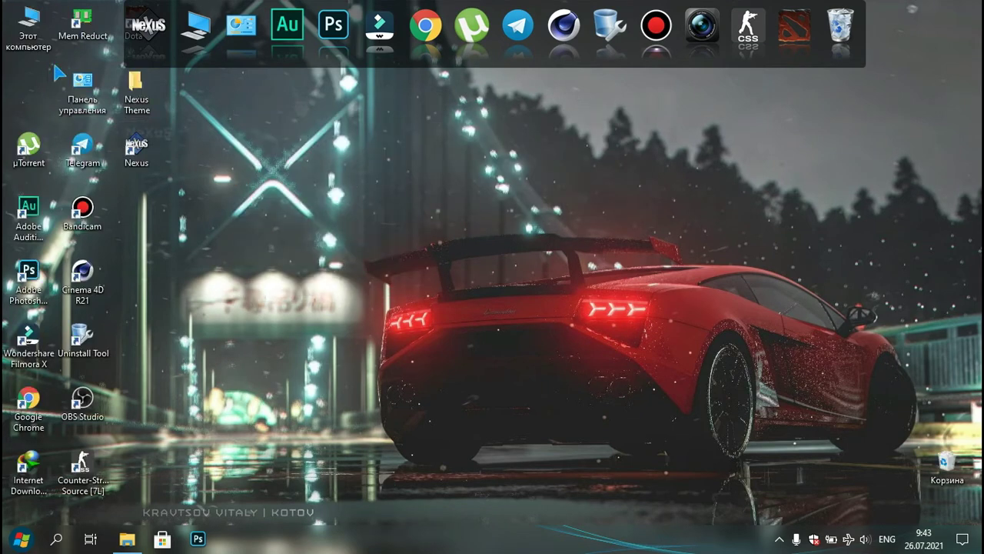
- Turn off the display of desktop icons so only the dock remains over the wallpaper
right_click(296, 207)
mouse_move(444, 209)
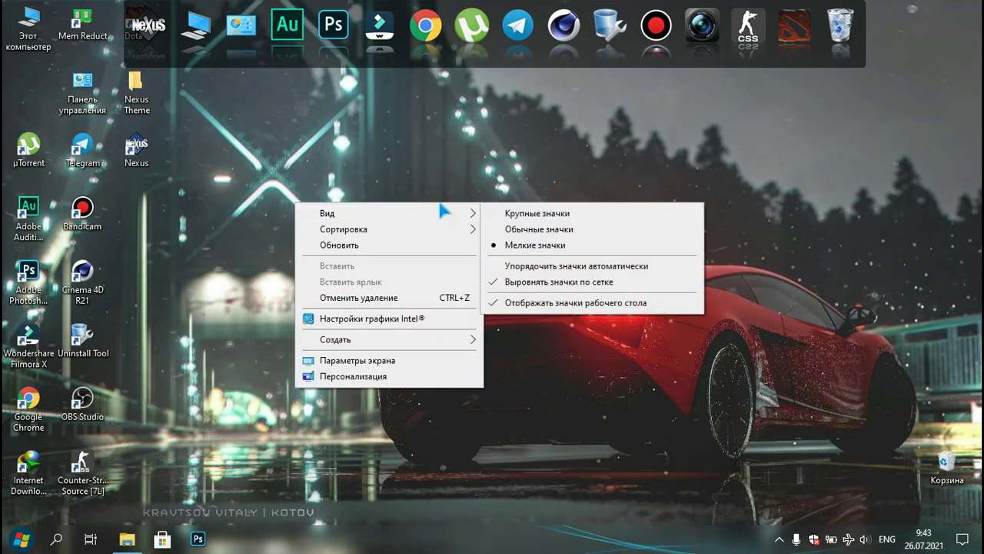
click(517, 304)
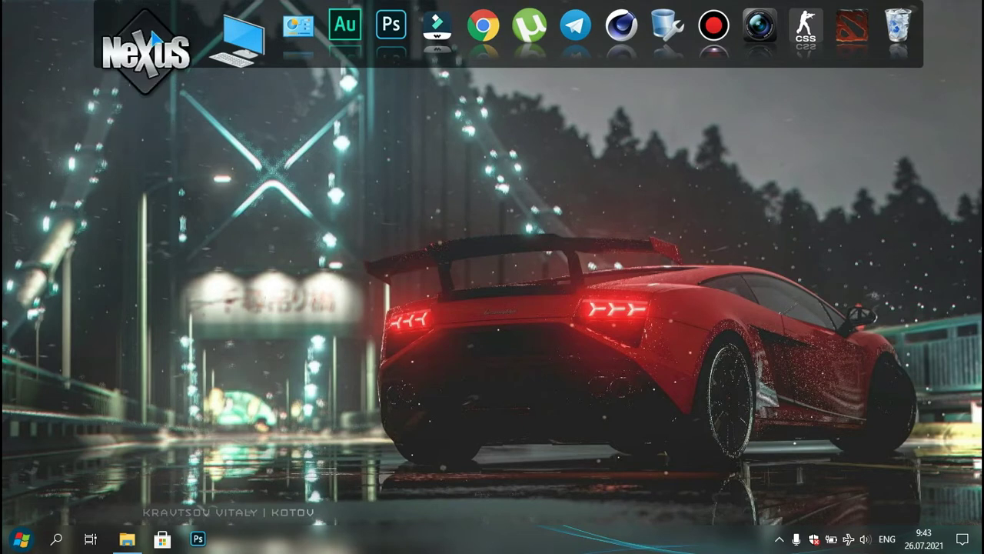
- Open the Nexus dock settings and go through the content and module options to the dock position options
click(154, 39)
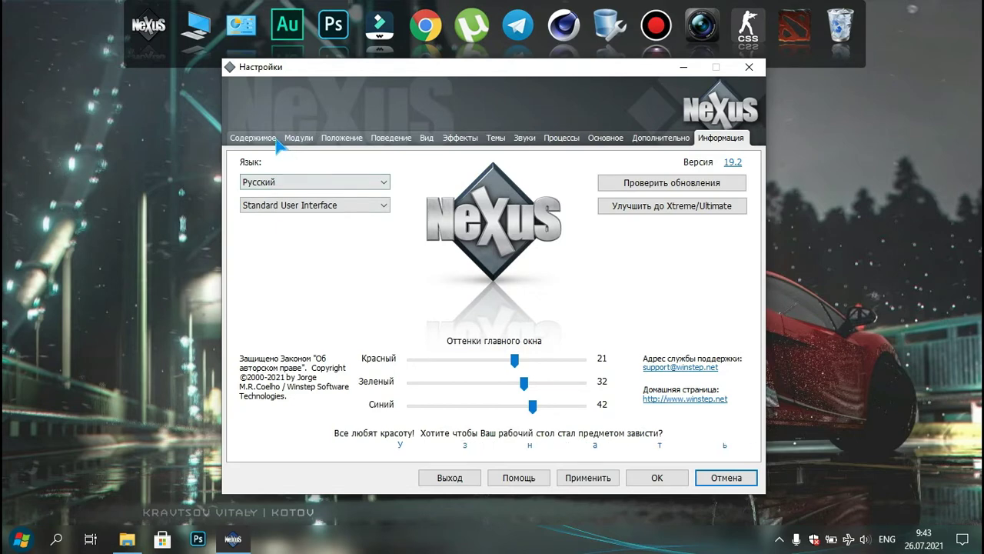
click(230, 140)
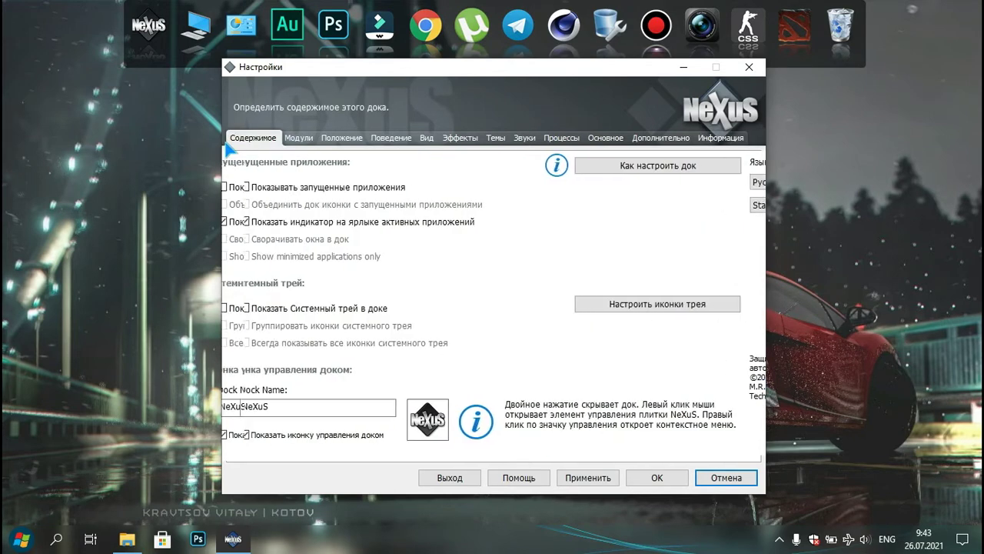
click(305, 141)
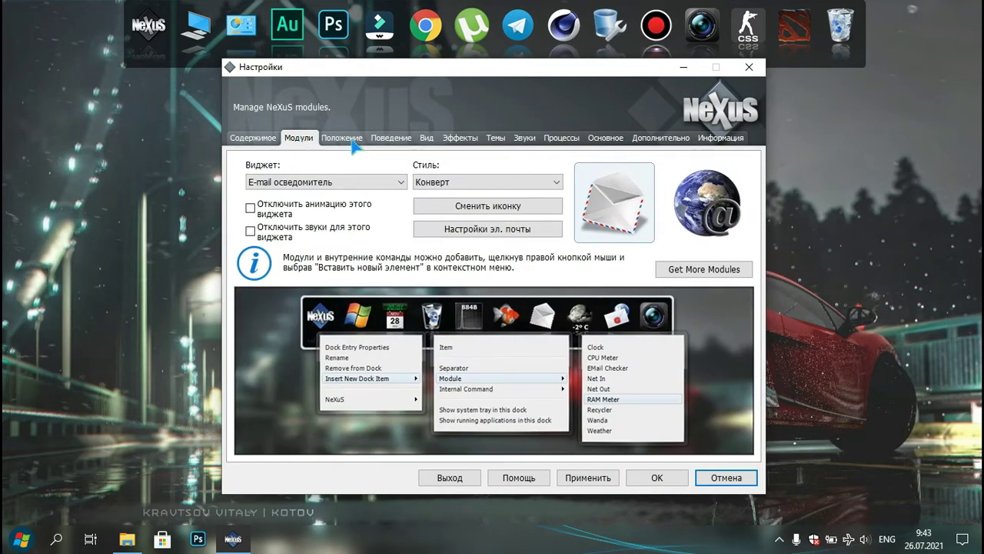
click(354, 145)
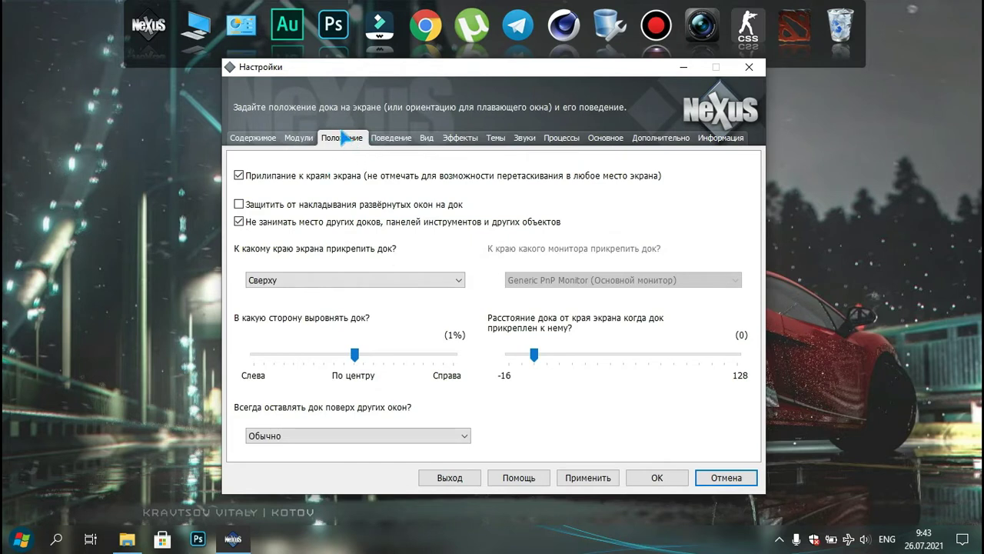
- Attach the dock to the bottom screen edge (Снизу), then return it to the top edge (Сверху), applying each change
click(324, 278)
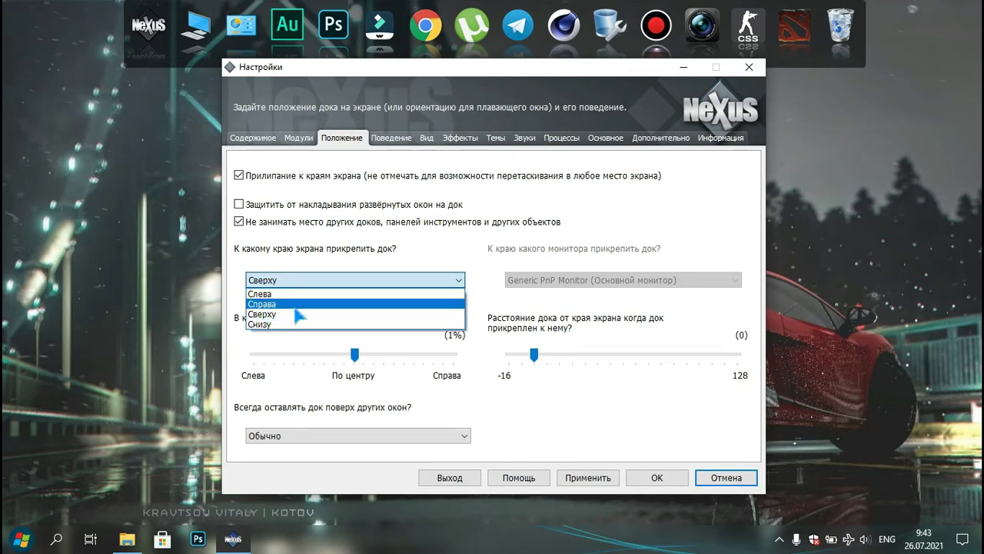
click(261, 325)
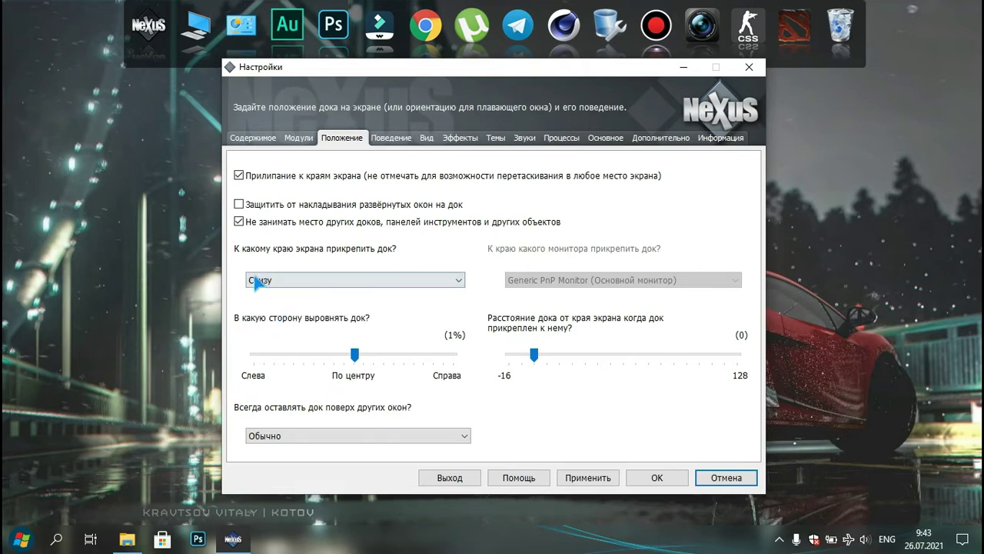
click(589, 478)
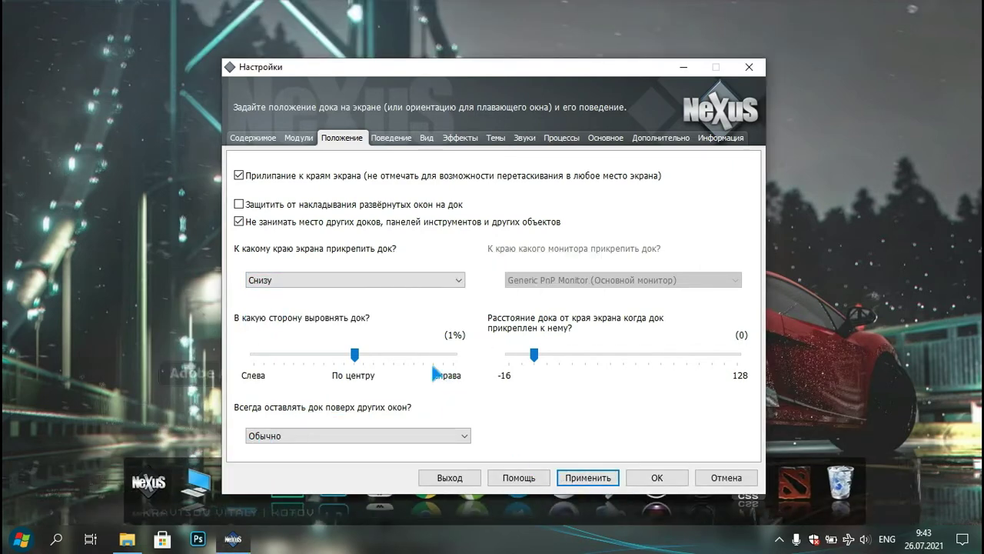
click(283, 281)
click(306, 315)
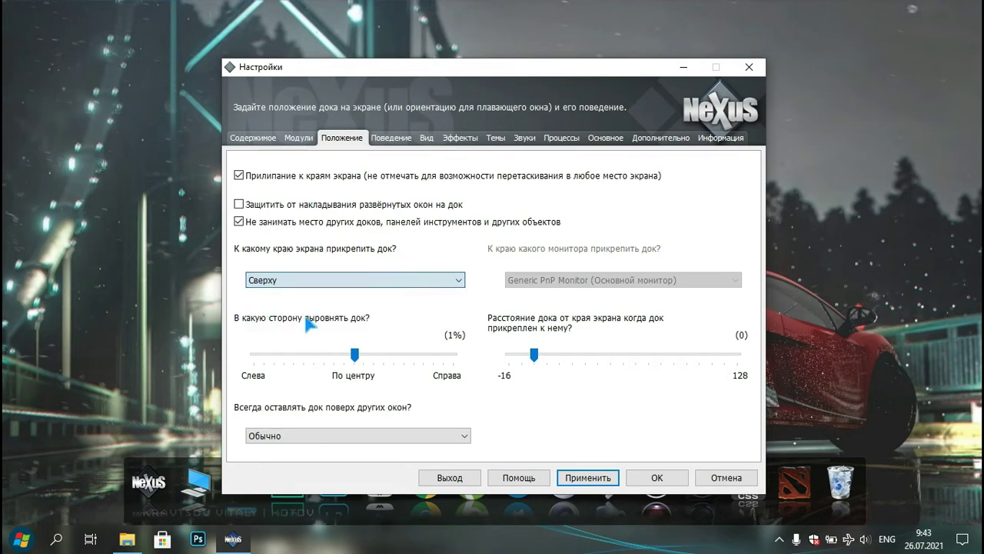
click(588, 478)
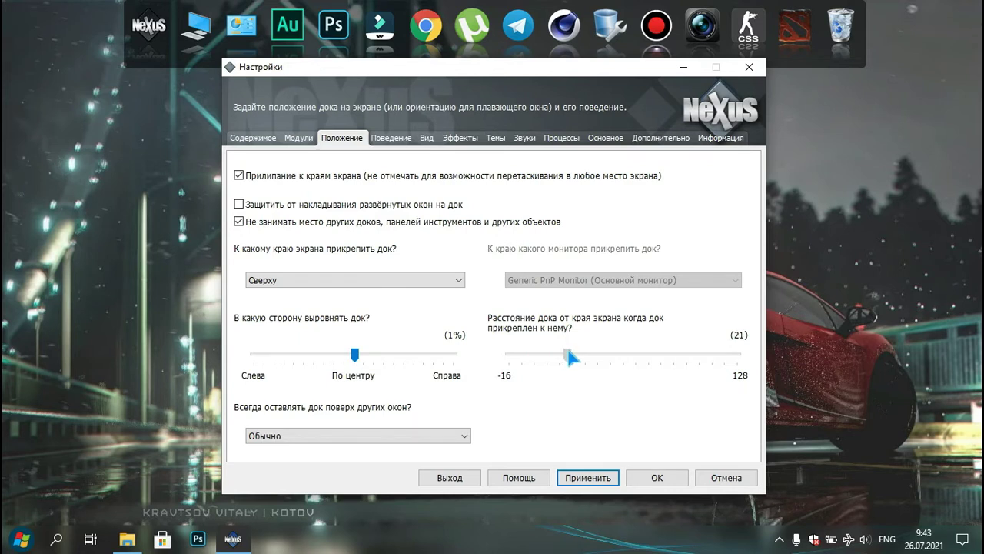
- Set the dock's distance from the screen edge to 21 and apply it
click(607, 478)
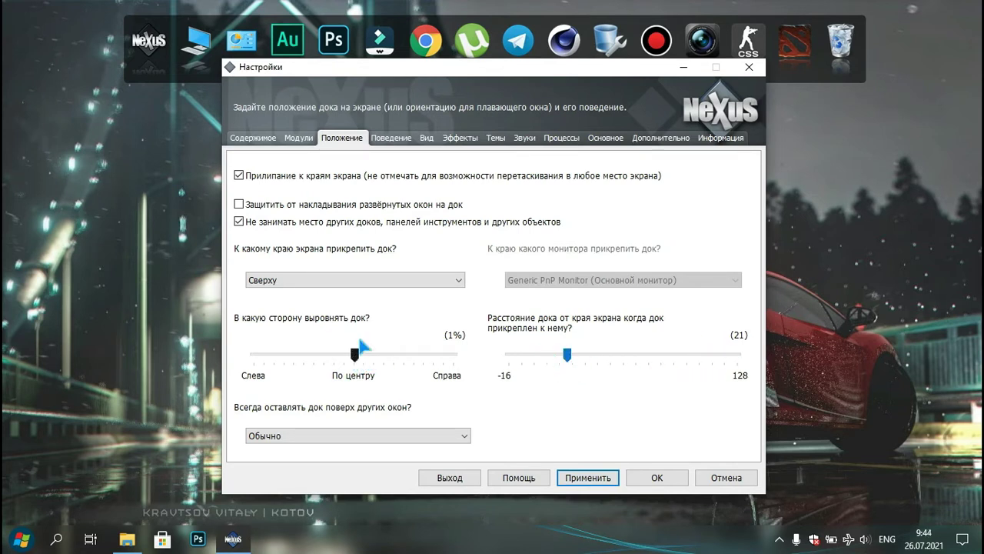
- Try a larger icon size on the dock and settle on 40 pixels, applying each change
click(393, 139)
click(431, 140)
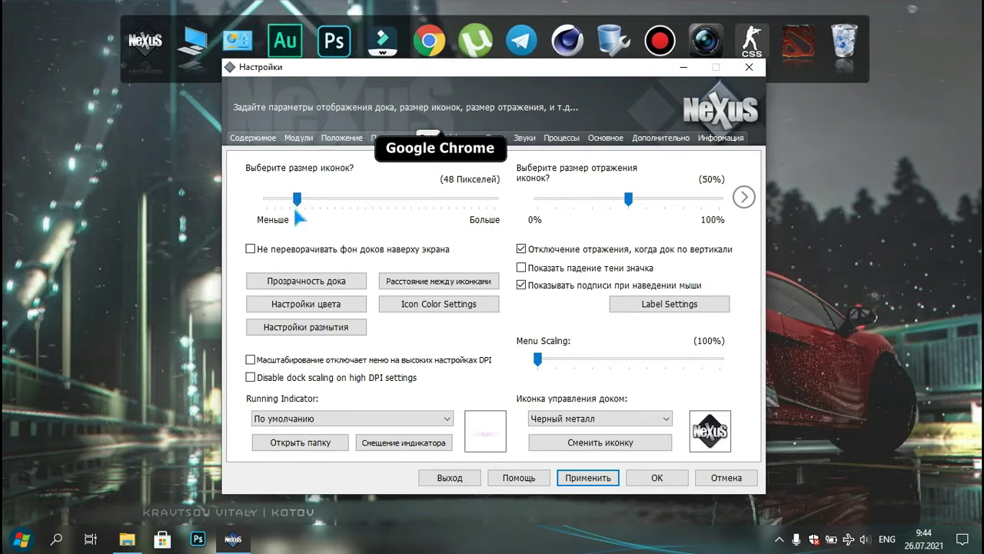
click(324, 190)
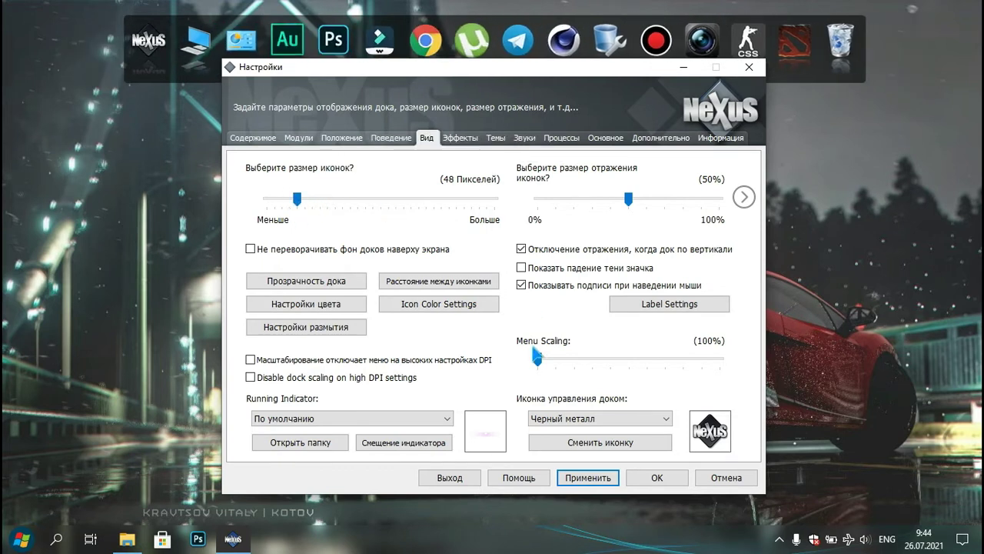
click(390, 200)
click(389, 198)
click(390, 198)
click(389, 198)
click(589, 477)
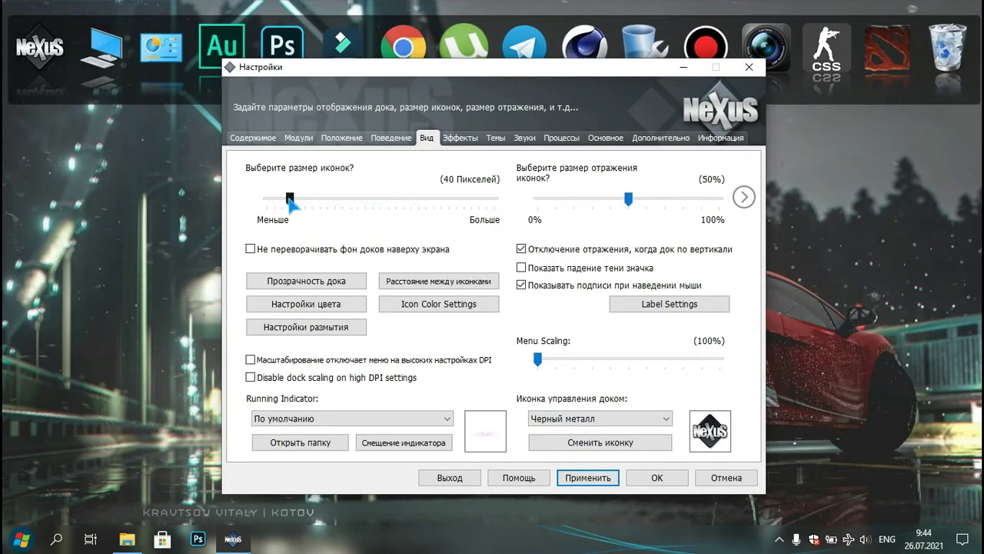
click(582, 478)
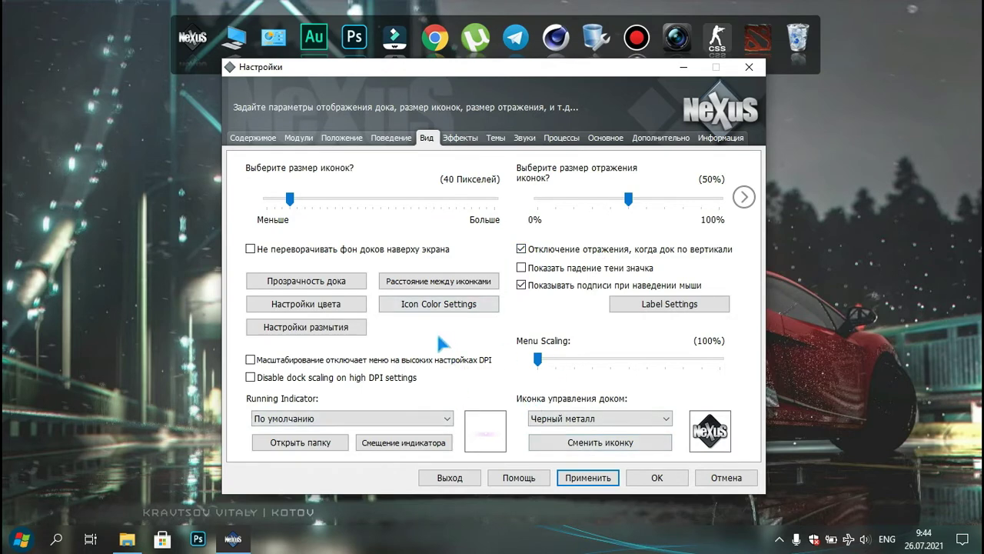
- Preview the dock's mouseover and launch effects and choose Увеличить as the mouseover effect
click(464, 139)
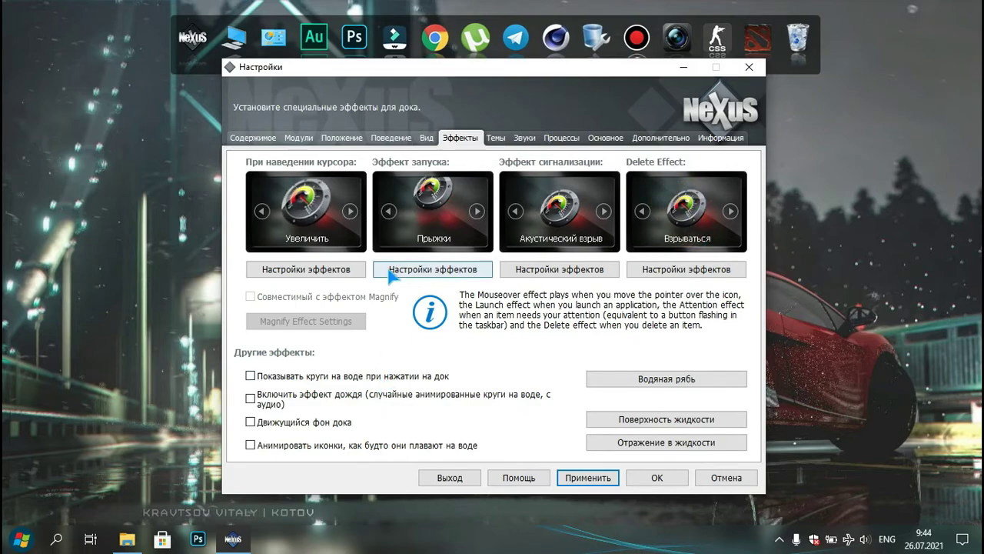
click(319, 208)
click(429, 157)
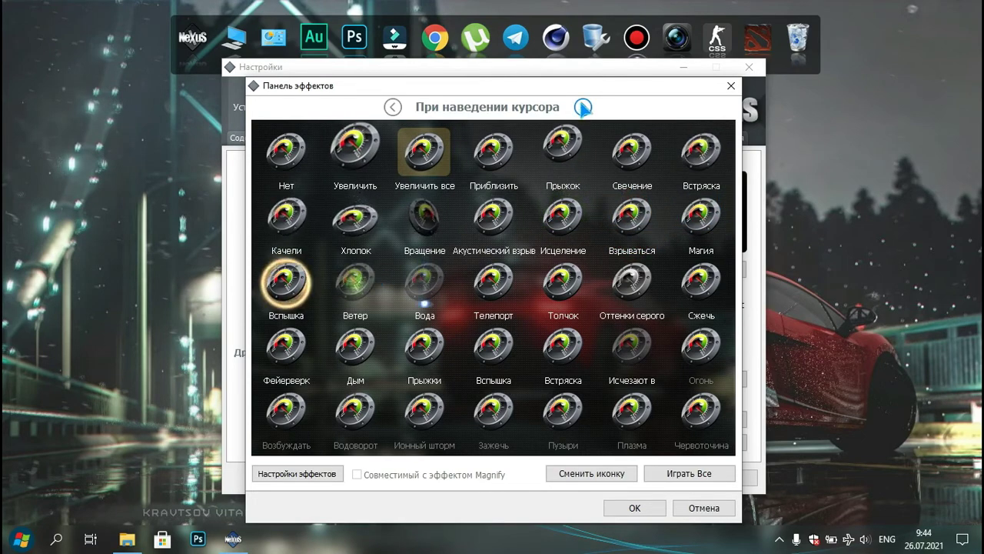
click(393, 107)
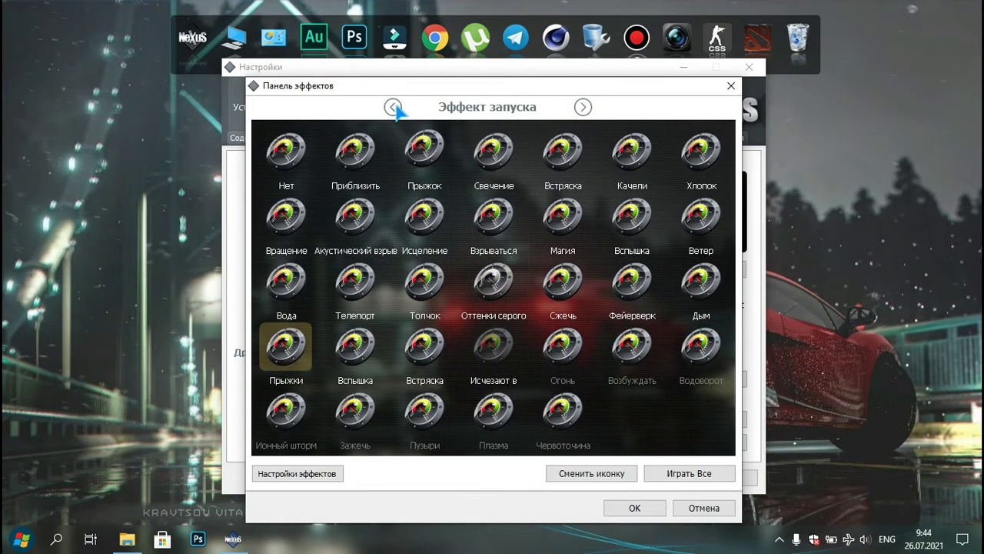
click(393, 107)
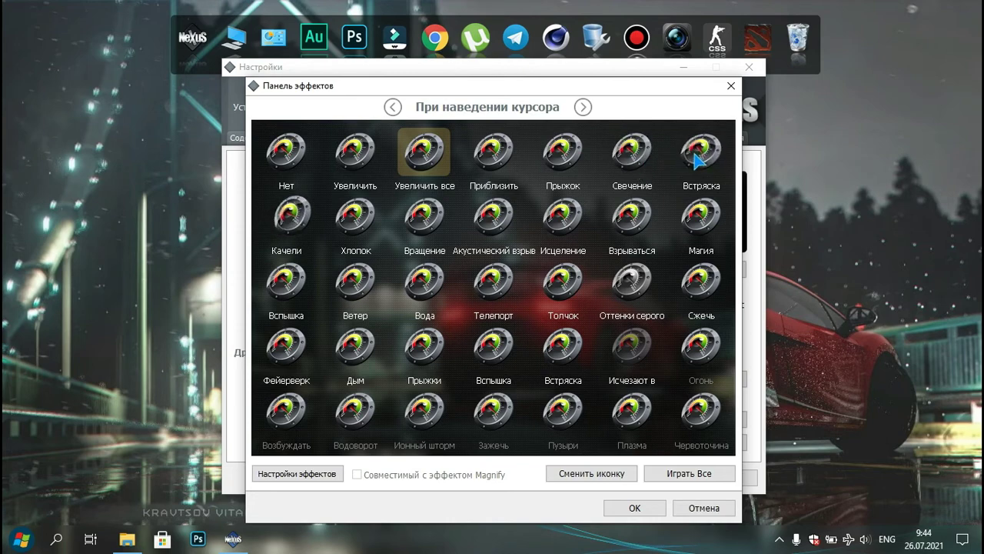
click(354, 154)
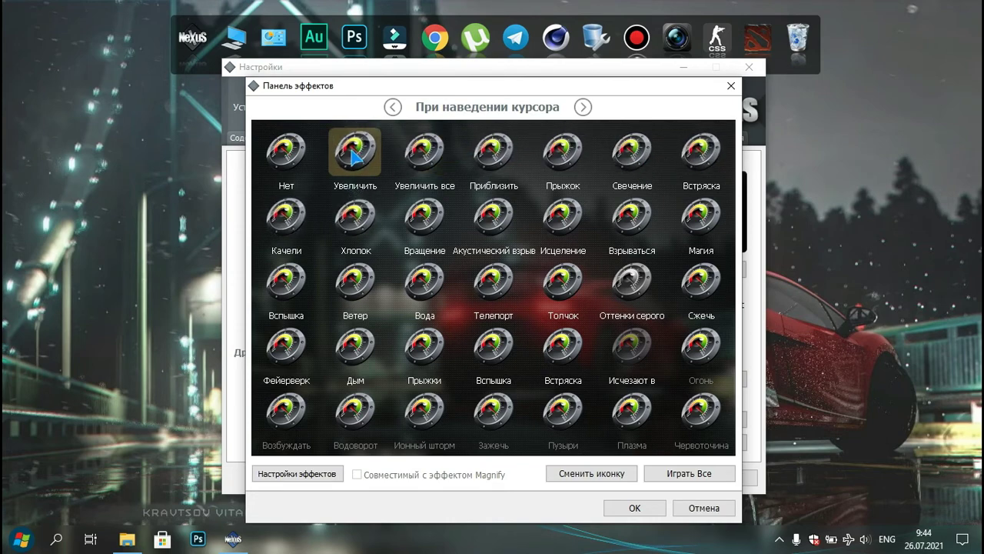
click(632, 509)
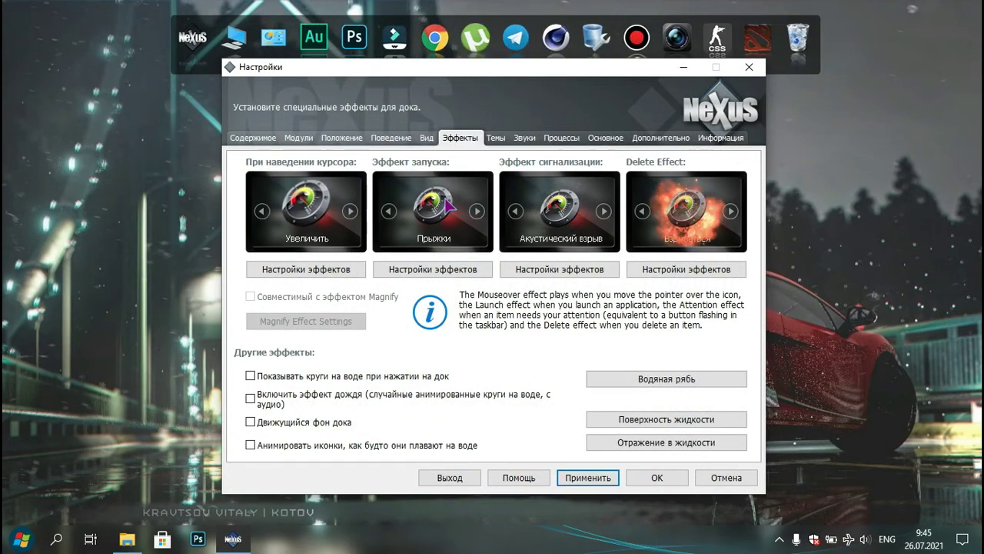
- Test the dock's launch effect by opening This PC from the dock and close its window
click(248, 51)
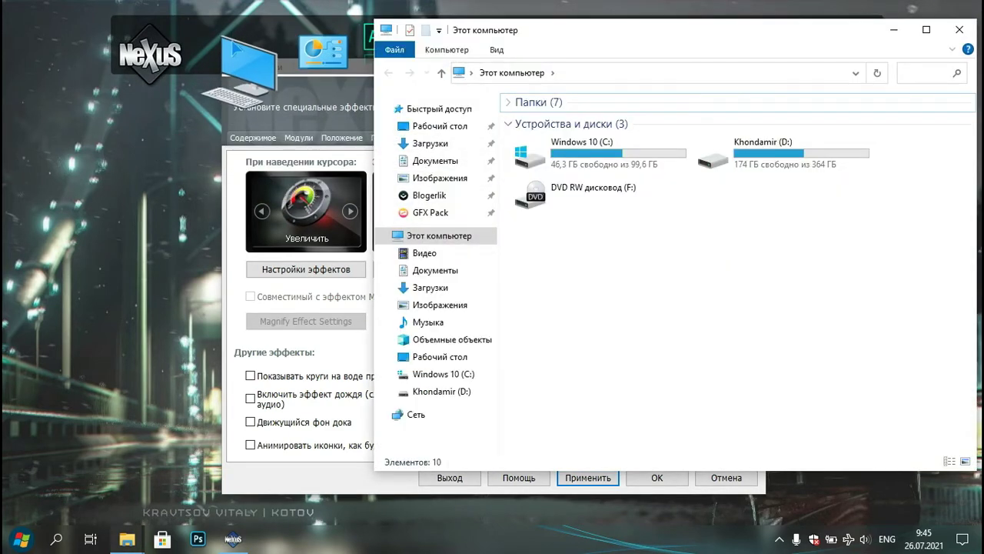
click(958, 31)
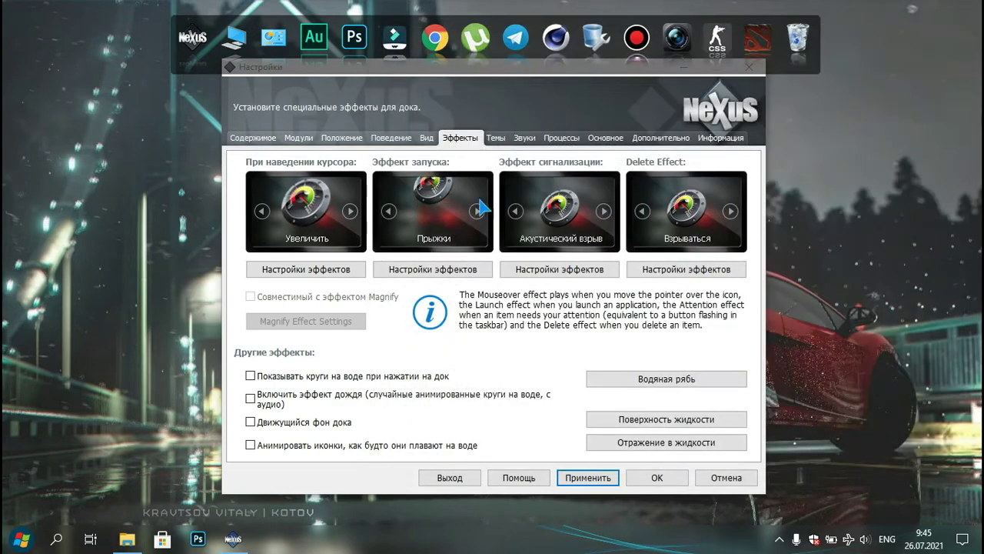
- Set the dock's launch effect to Исцеление and apply the settings
click(444, 180)
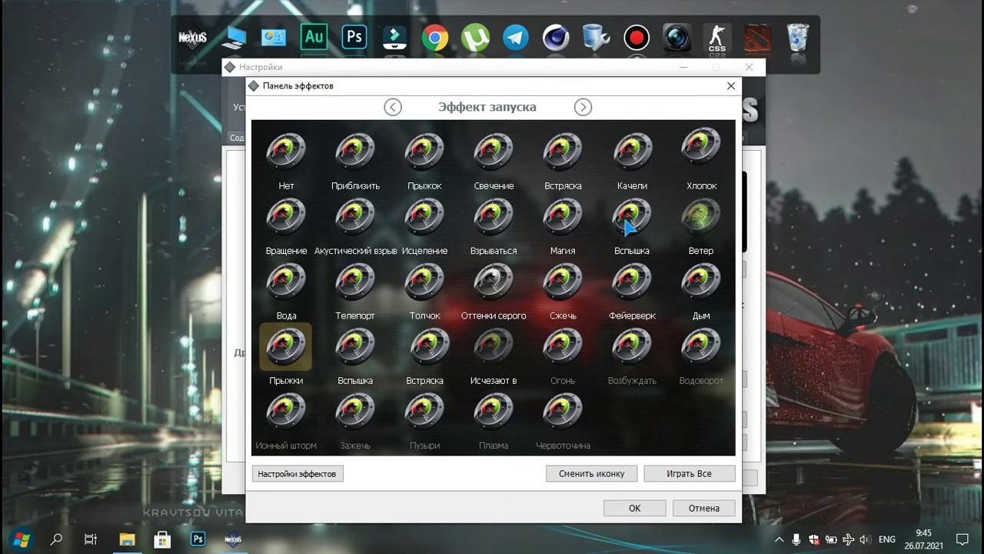
click(427, 222)
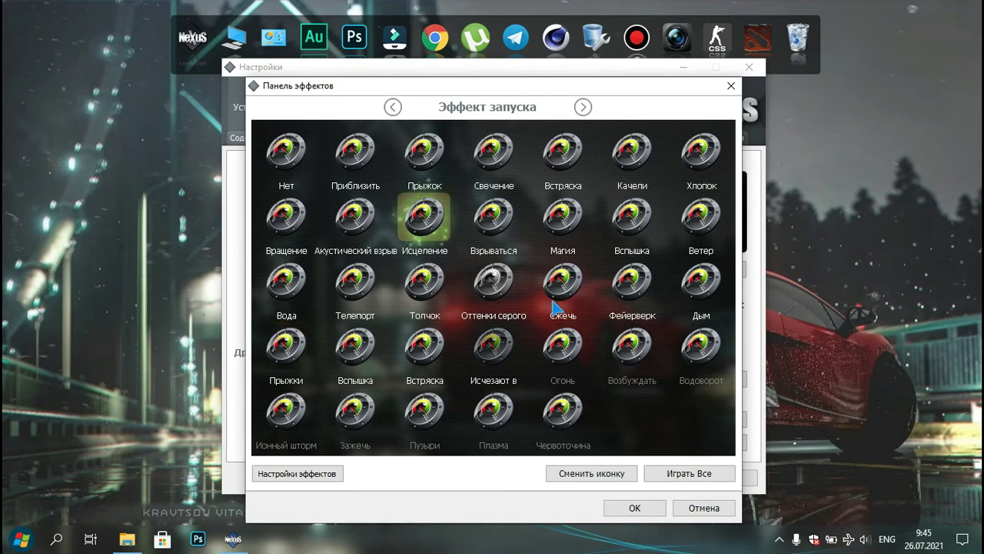
click(633, 508)
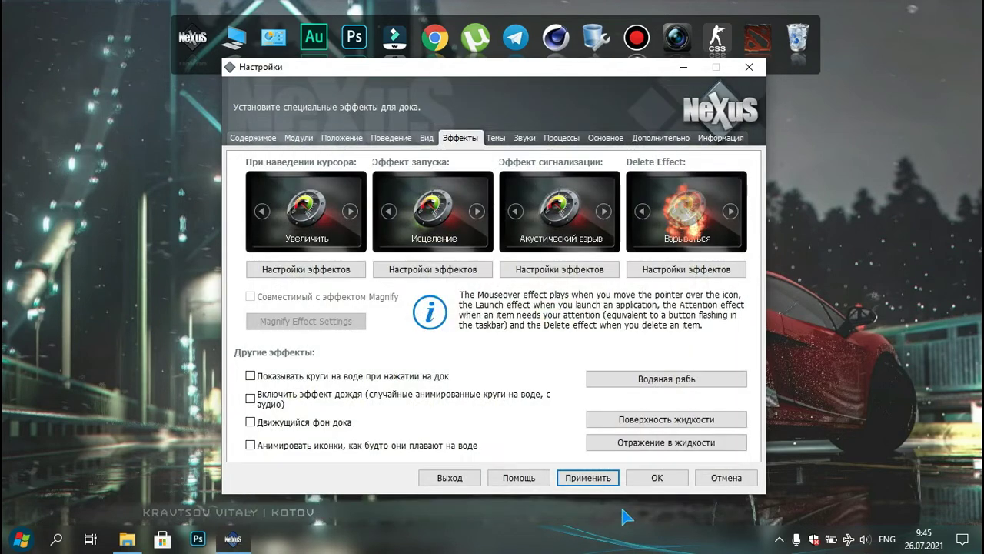
click(585, 479)
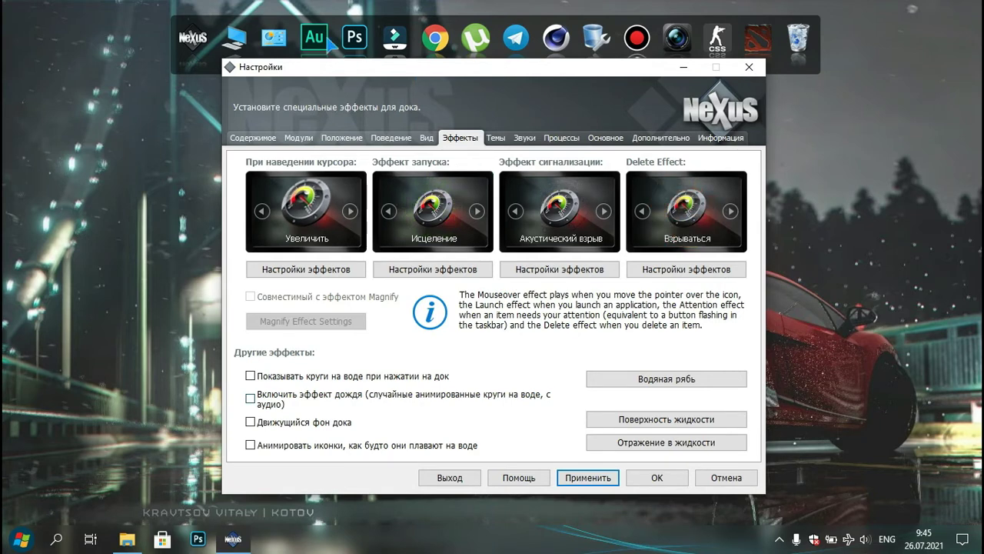
- Test the dock's launch effect by opening the Recycle Bin from the dock and close its window
click(809, 46)
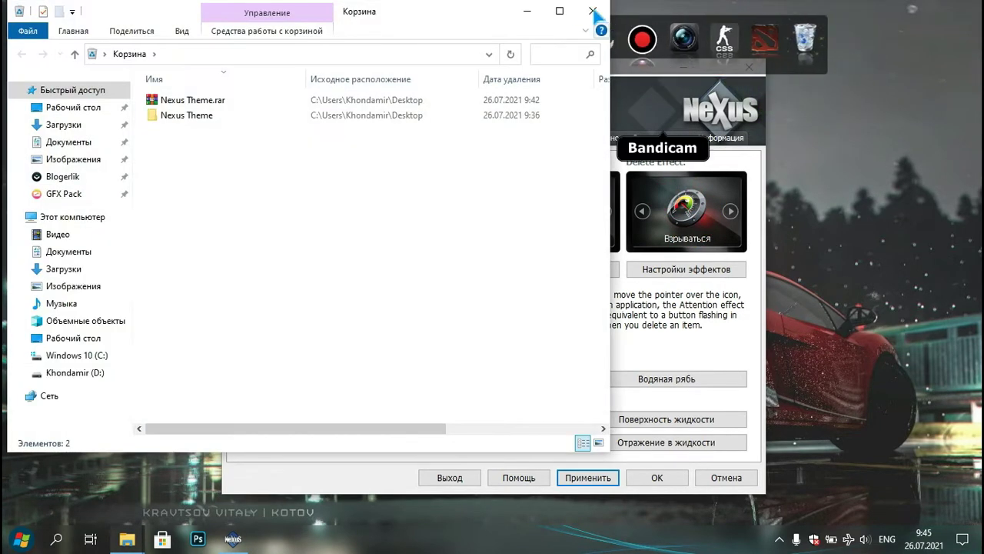
click(596, 11)
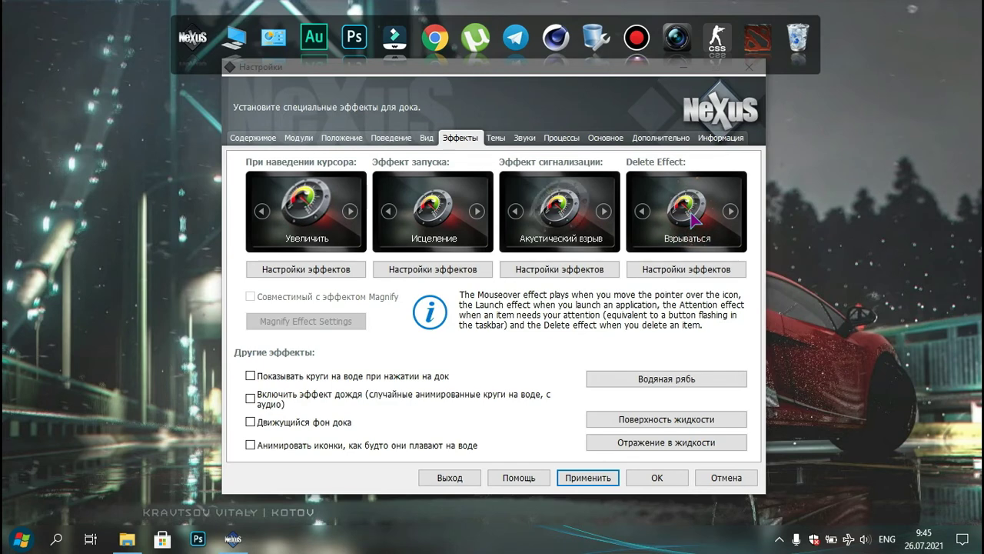
- Preview the K-TEK4D2 and NX-Lawn dock themes and select Windows10Nx as the theme
click(496, 140)
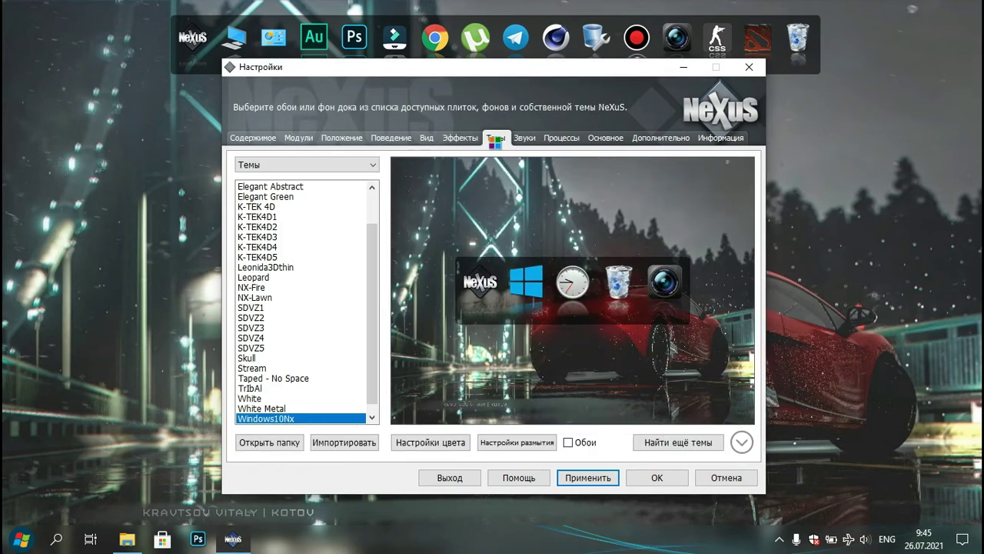
scroll(374, 331, up, 2)
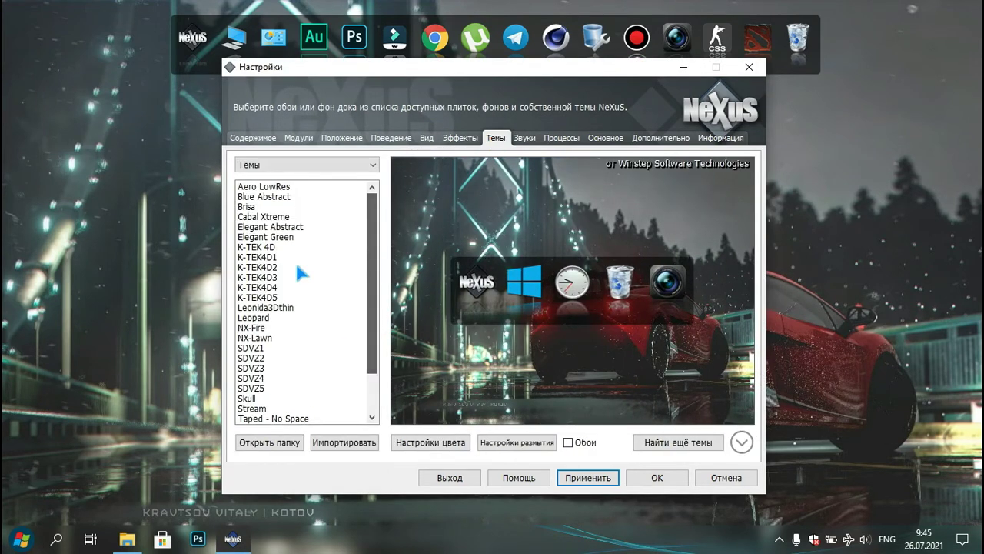
click(299, 267)
click(295, 339)
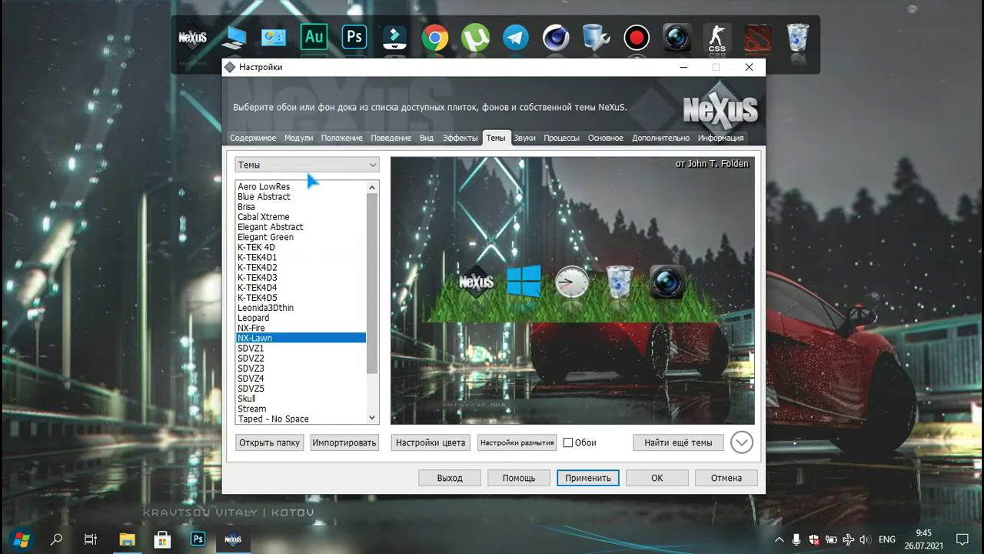
scroll(375, 291, down, 2)
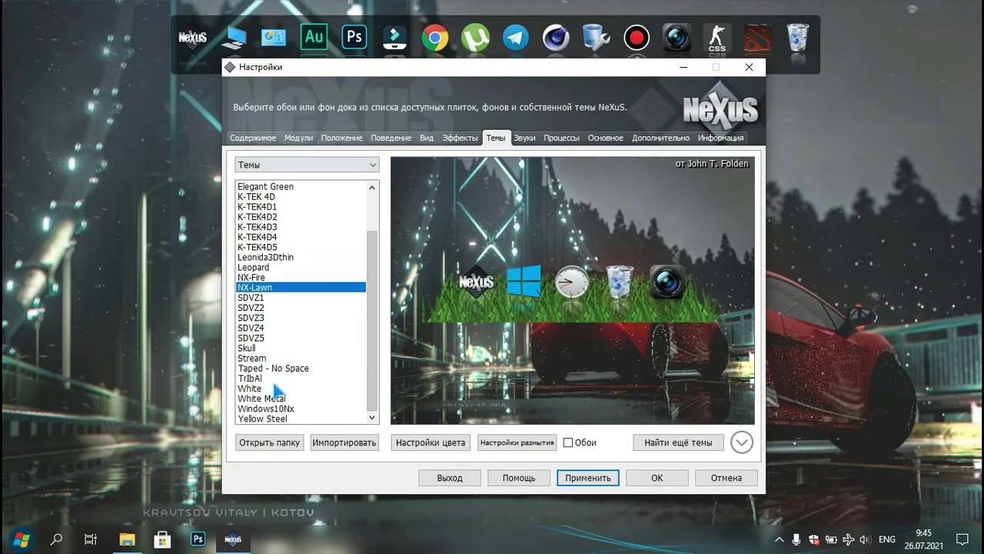
click(288, 408)
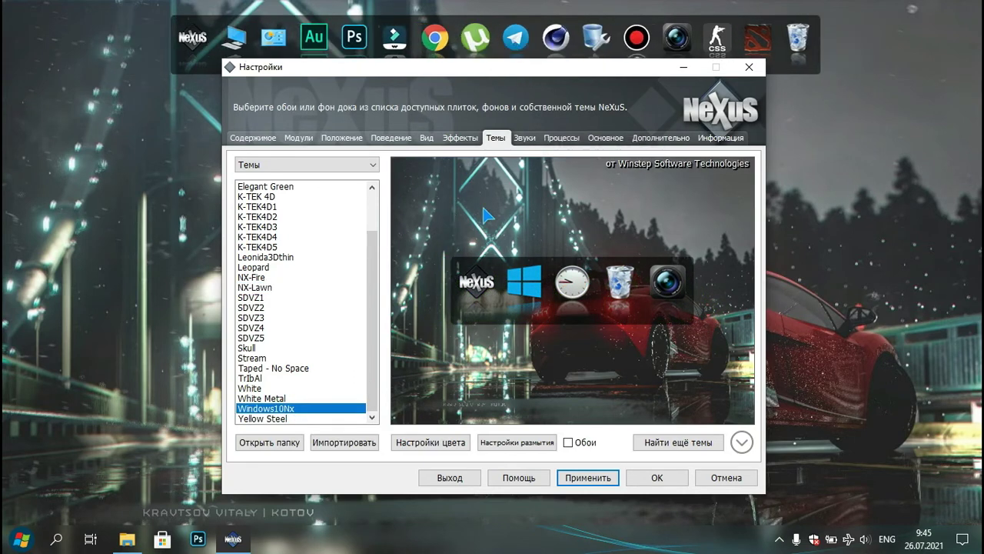
- Preview the bundled wallpapers such as Brisa, Cabal Xtreme, K-TEK 4D and Windows10Nx, then reselect the current wallpaper and apply
click(332, 165)
click(311, 175)
click(283, 164)
click(275, 196)
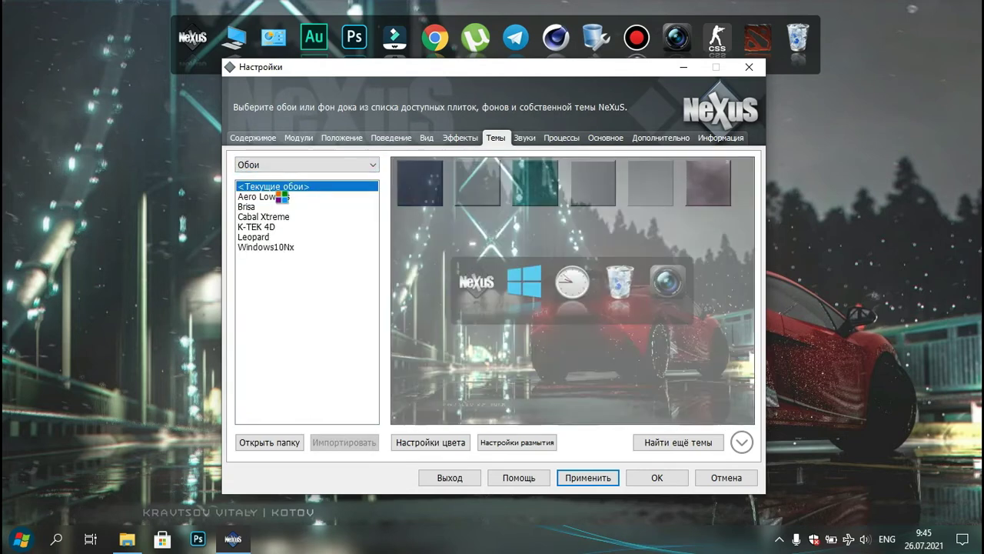
click(290, 197)
click(262, 207)
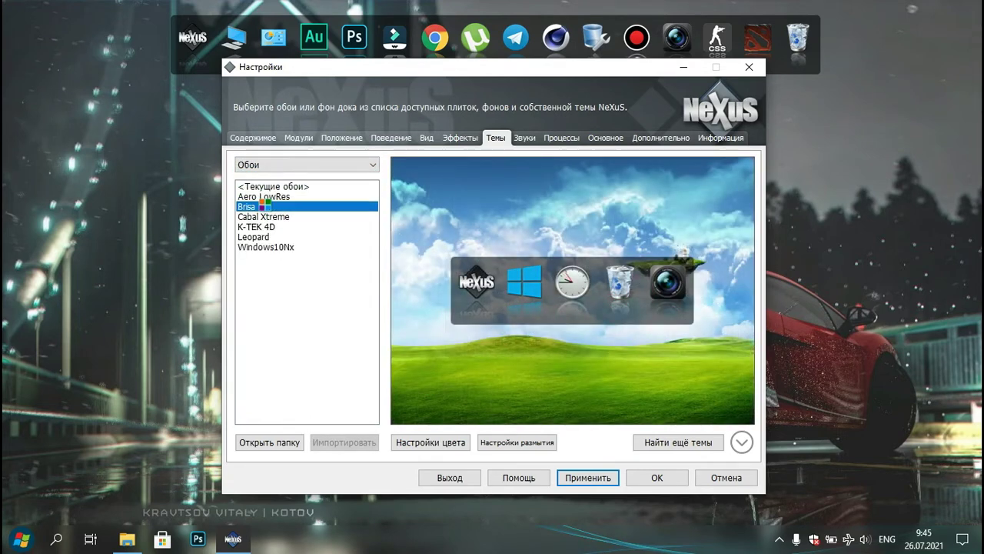
click(266, 216)
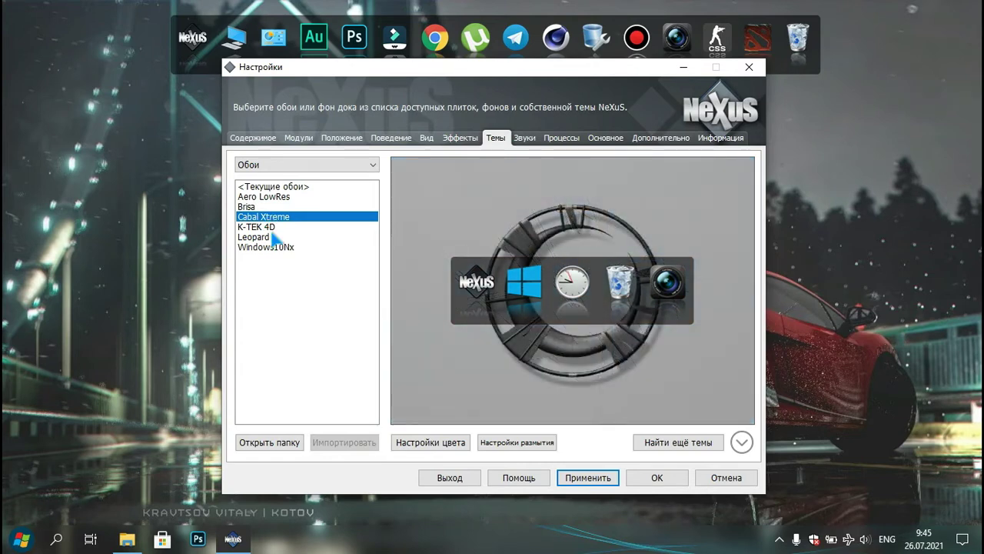
click(269, 237)
click(262, 227)
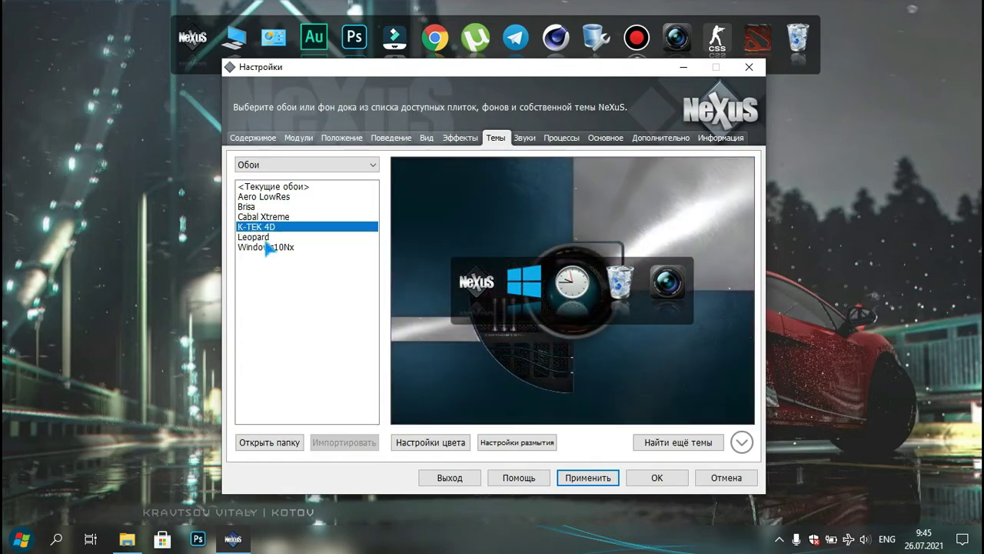
click(265, 247)
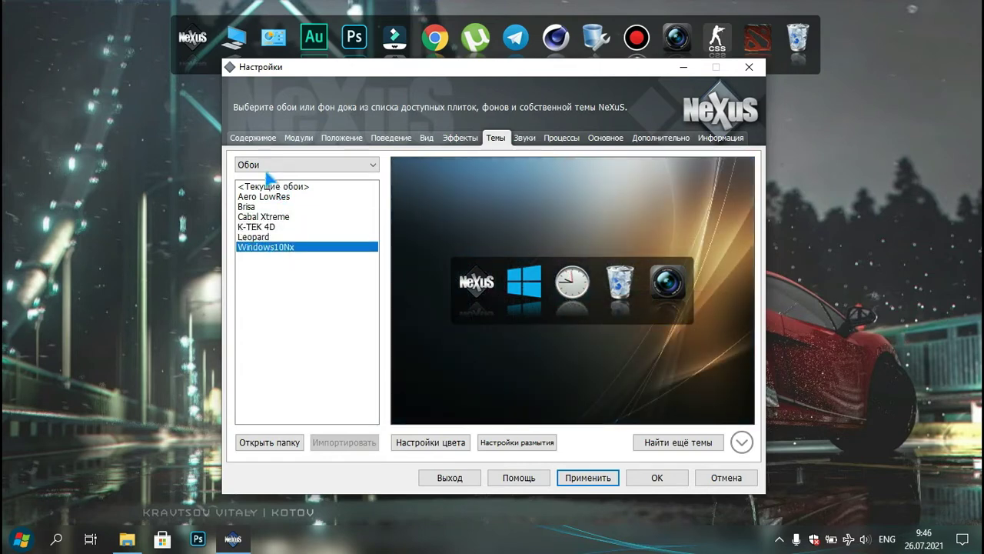
click(270, 186)
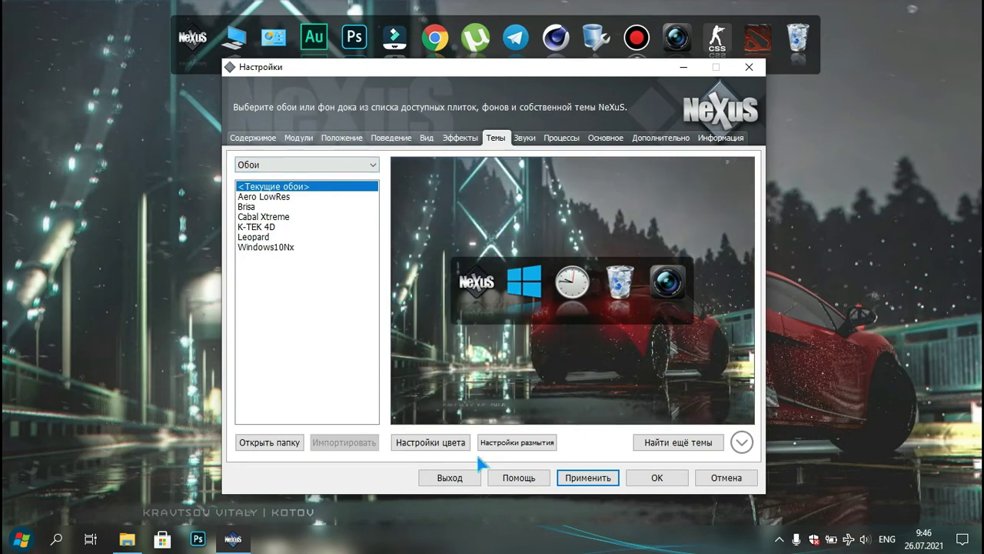
click(575, 481)
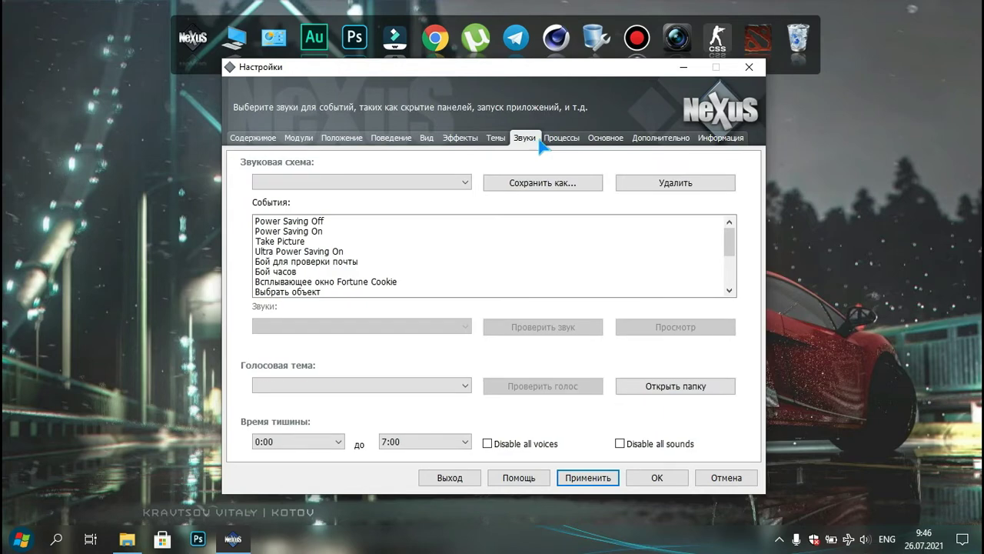
- Review the process, general, advanced and information settings, then apply the settings and close the settings window
click(565, 141)
click(598, 141)
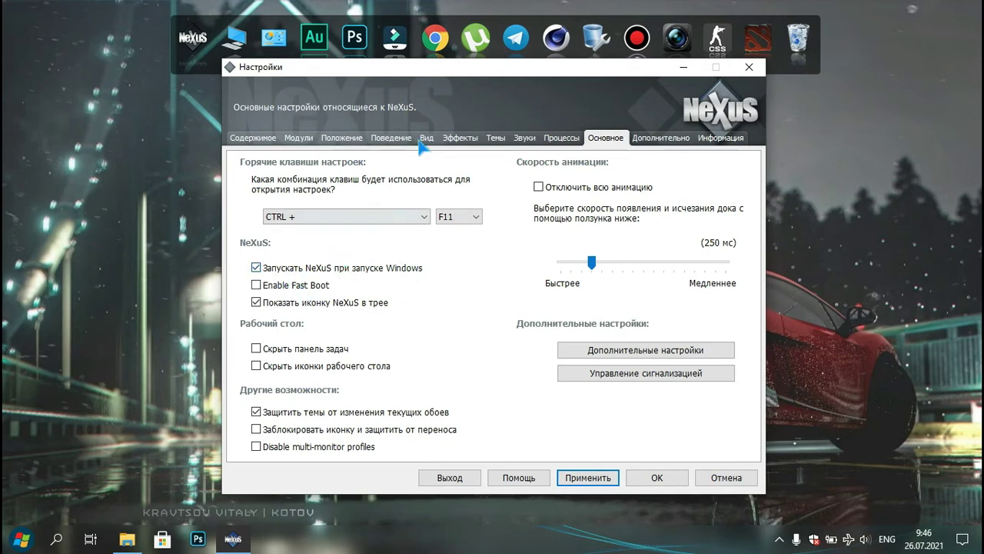
drag(436, 81, 428, 120)
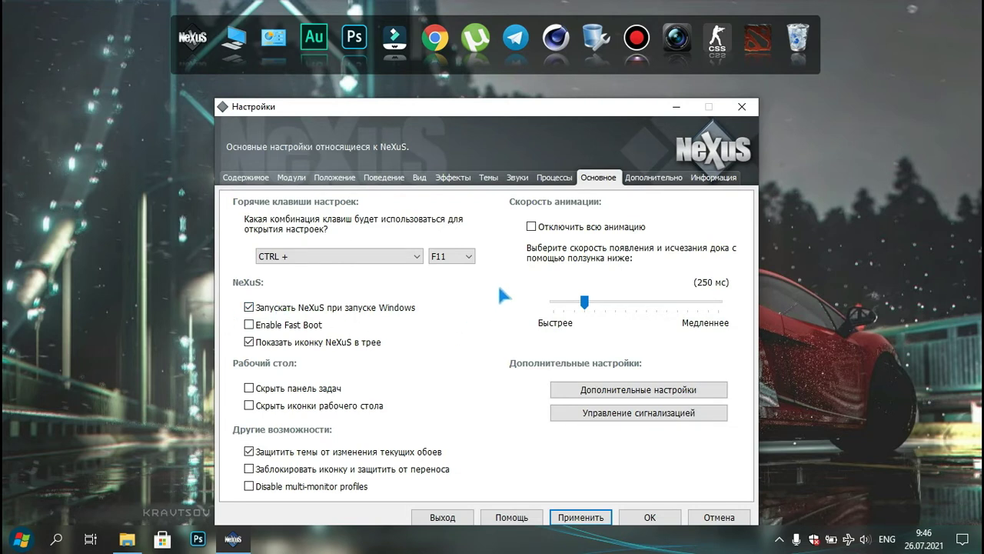
click(654, 178)
click(713, 178)
drag(571, 109, 542, 82)
click(552, 491)
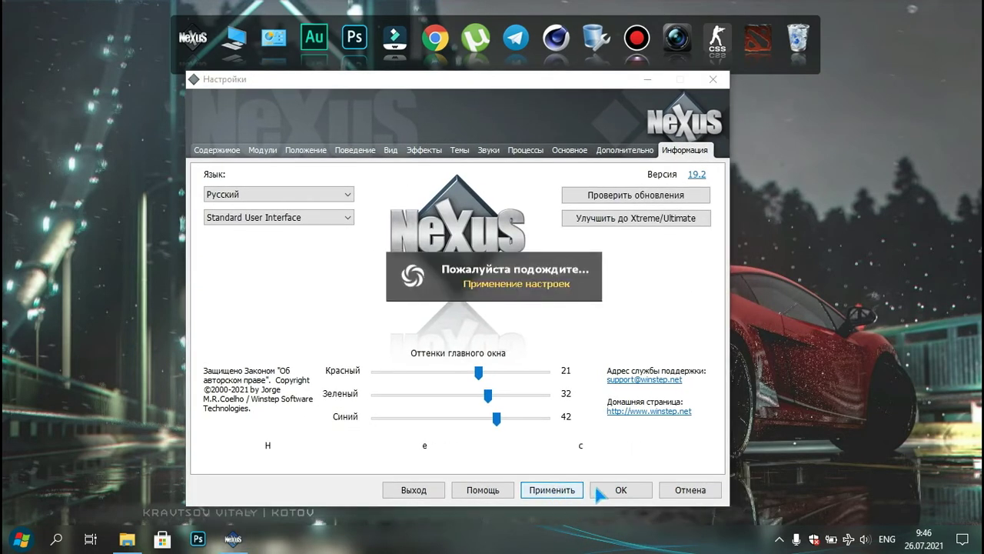
click(616, 492)
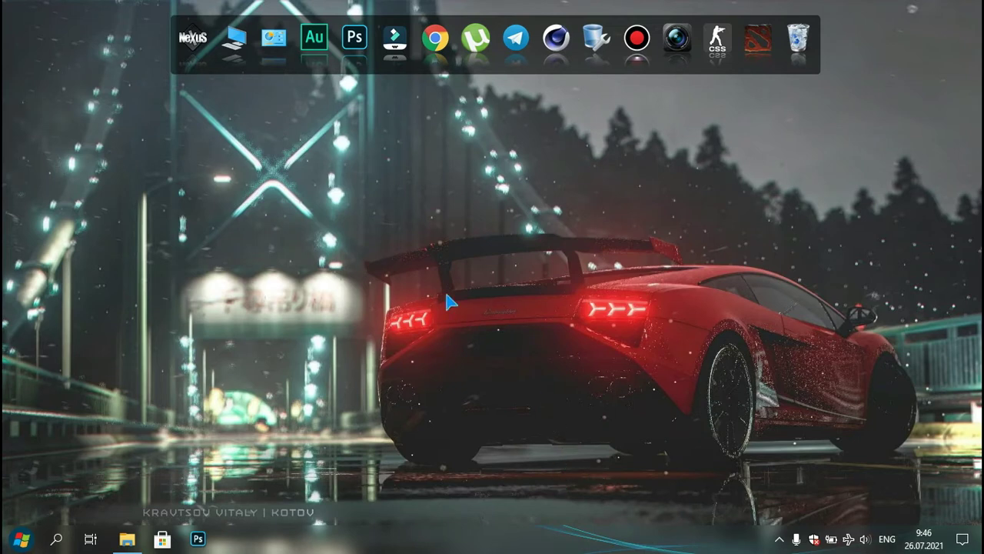
- Open the properties of the dock's Этот компьютер item and start browsing for a replacement icon file
right_click(233, 58)
click(264, 68)
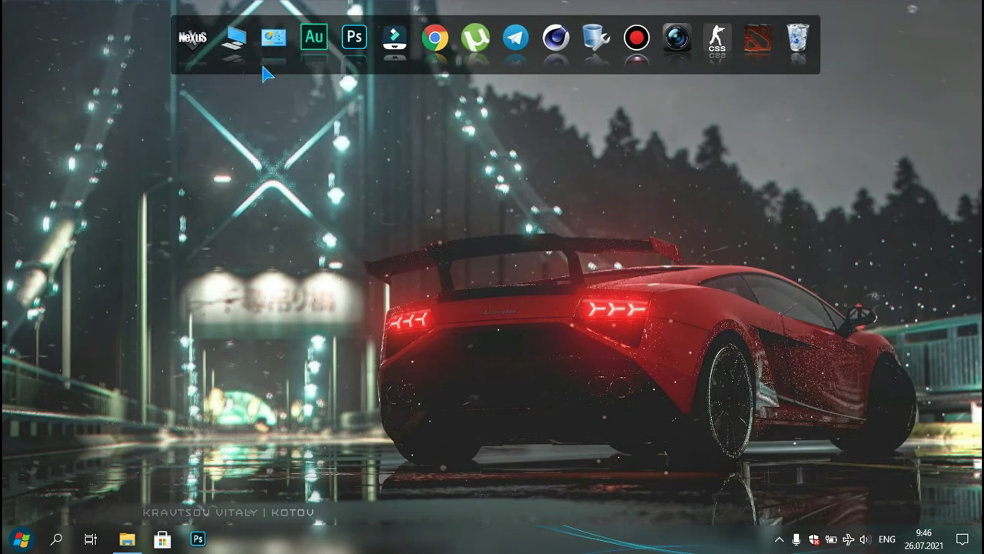
click(513, 363)
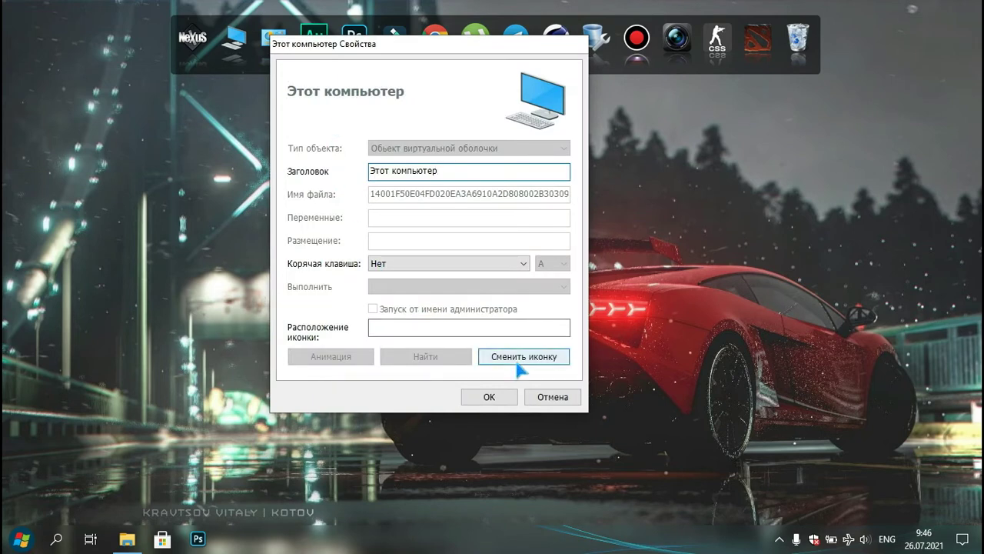
click(735, 275)
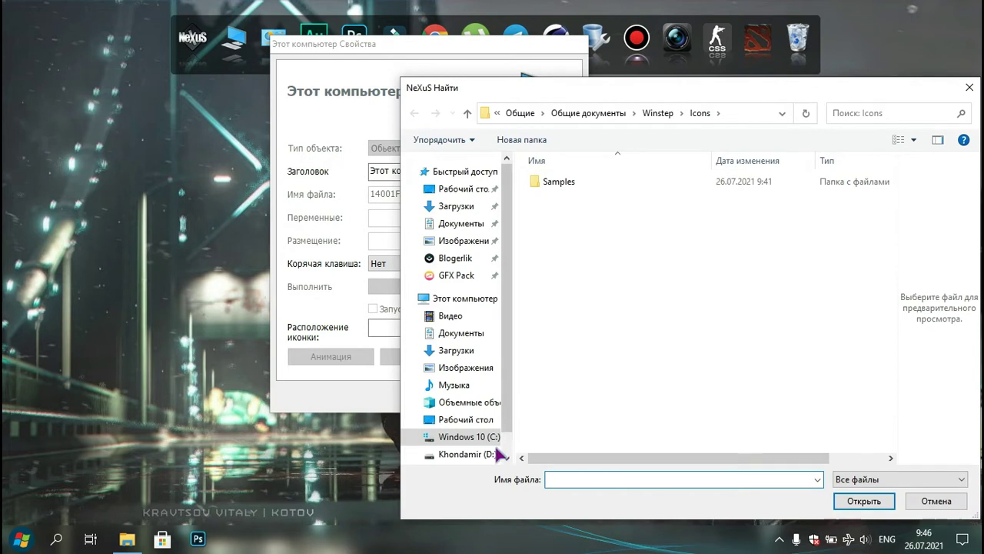
- Browse on drive D: through Nexus Theme, Nexus Theme, Nexus Themes and Иконки - Icons to folder 1
click(461, 453)
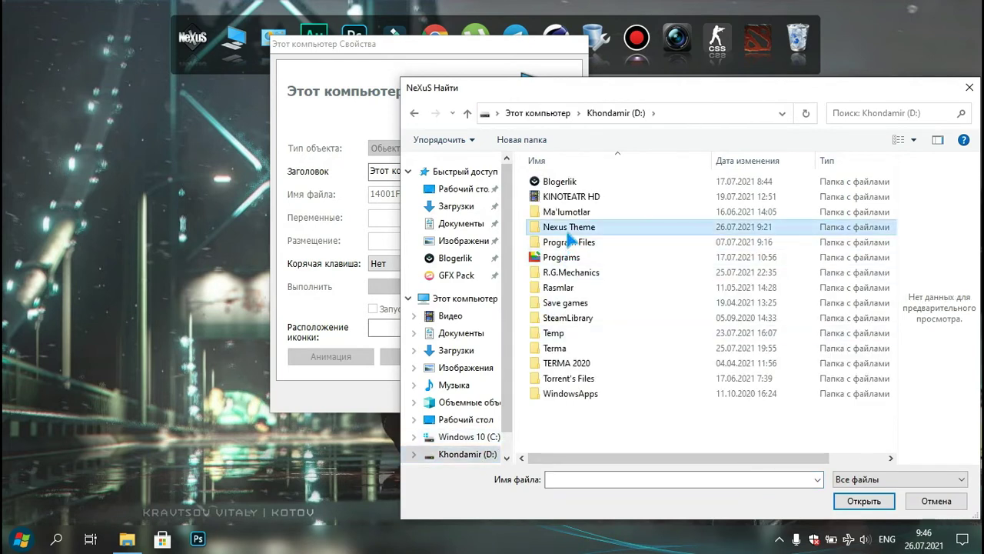
double_click(568, 229)
double_click(571, 185)
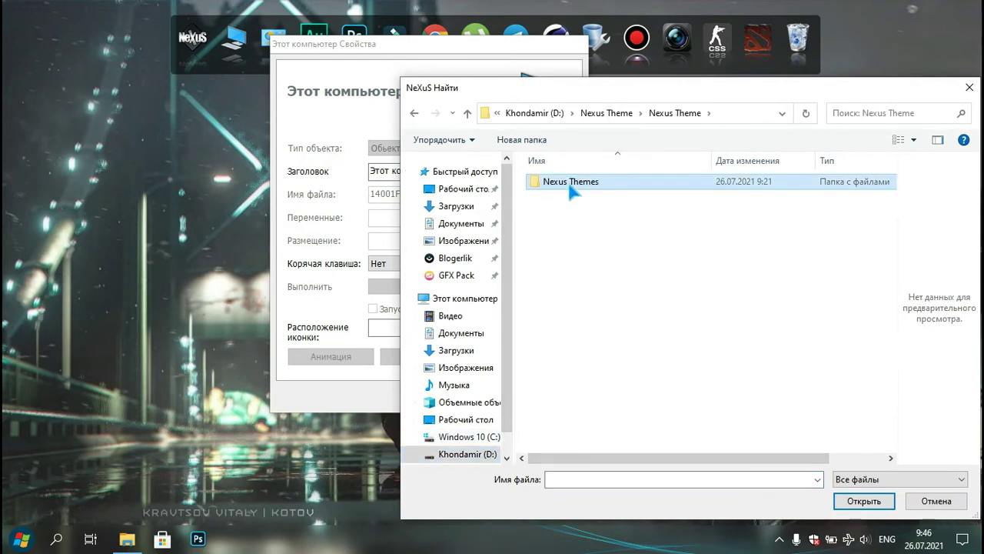
double_click(571, 184)
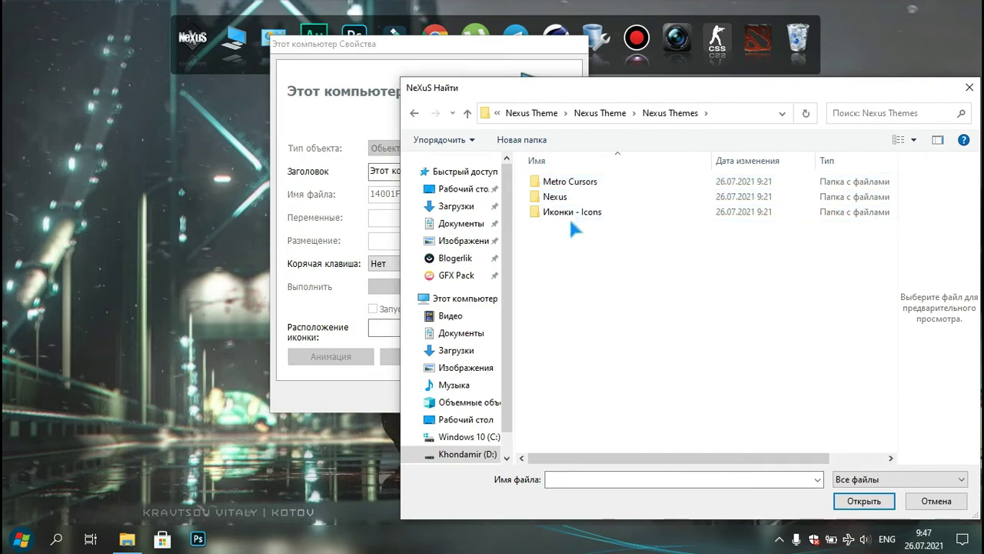
double_click(570, 213)
double_click(548, 177)
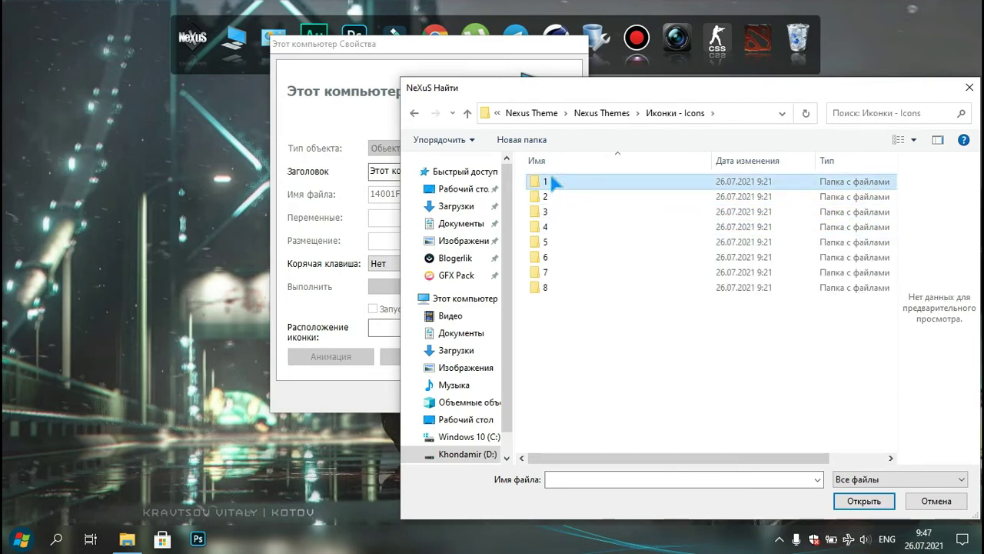
- Set PC.png as the icon of the dock's Этот компьютер item and save its properties
drag(630, 98, 566, 82)
mouse_move(829, 176)
mouse_down()
mouse_move(809, 419)
mouse_move(820, 331)
mouse_up()
click(499, 296)
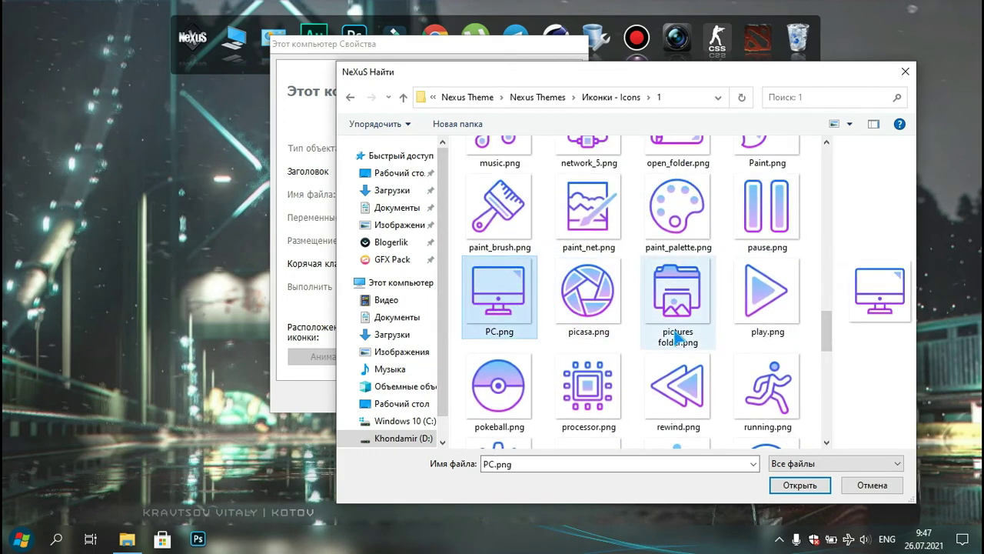
click(800, 486)
click(702, 485)
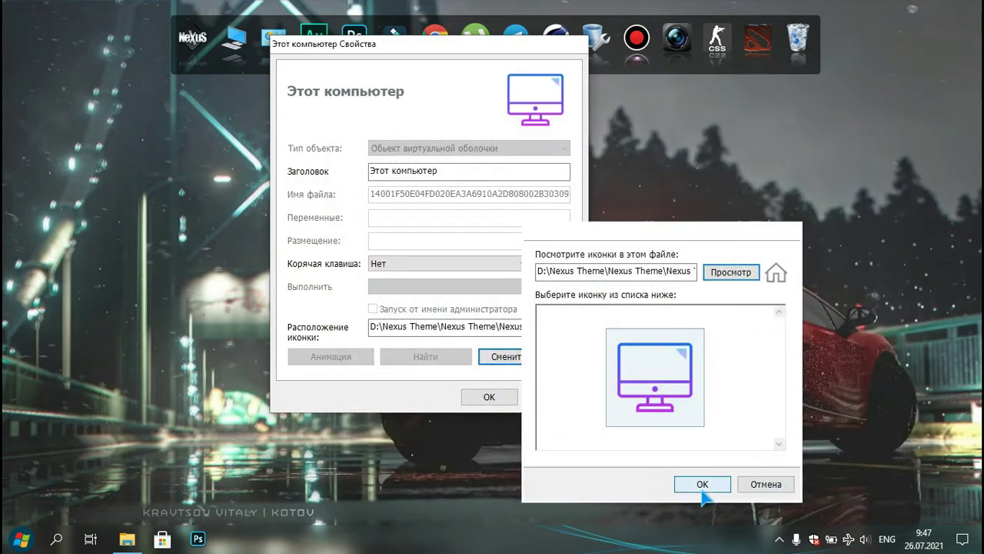
click(485, 398)
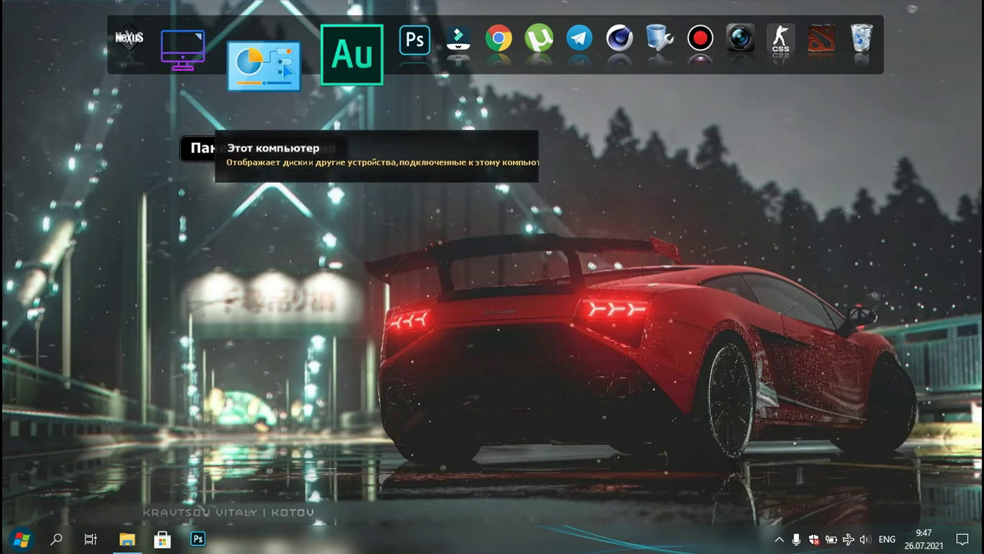
- Open the properties of the dock's Adobe Audition 2020 item and start browsing for a new icon file
right_click(323, 60)
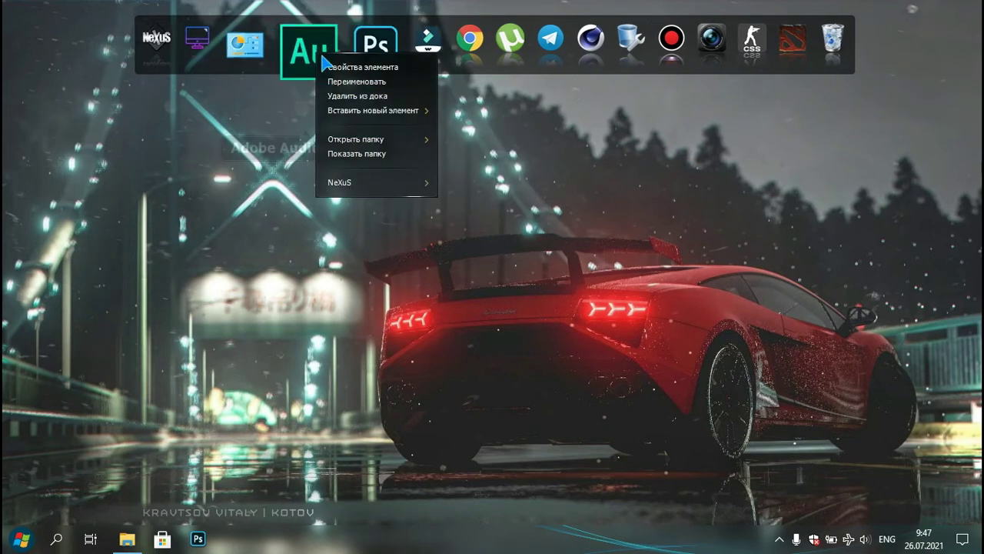
click(348, 67)
click(629, 363)
click(844, 269)
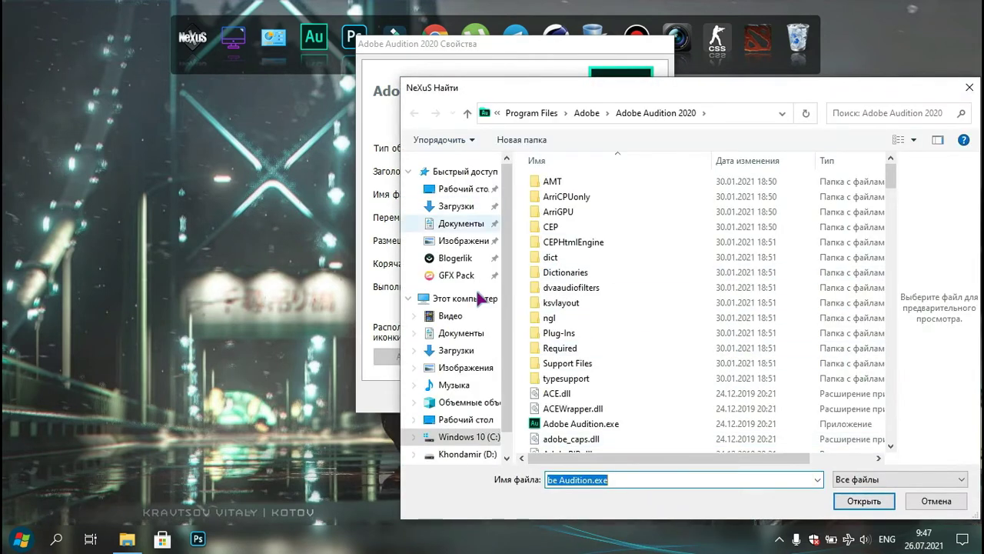
- Browse on drive D: through the Nexus Theme folders and Иконки - Icons to icon folder 2
click(462, 454)
double_click(561, 226)
double_click(559, 183)
double_click(559, 183)
double_click(558, 196)
key(BackSpace)
double_click(553, 210)
double_click(562, 198)
- Set Adobe Audition.ico as the icon of the dock's Adobe Audition 2020 item and save its properties
click(676, 287)
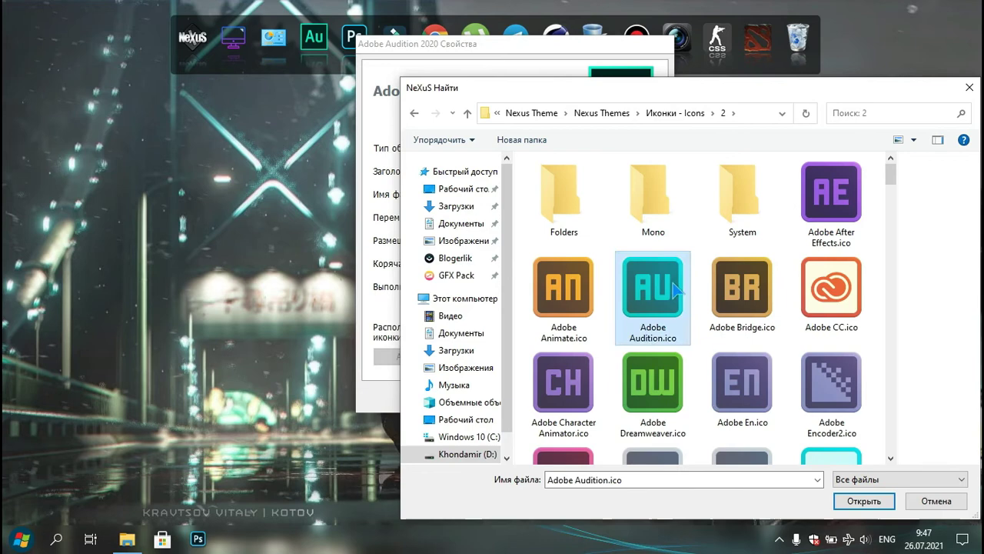
click(865, 501)
click(813, 492)
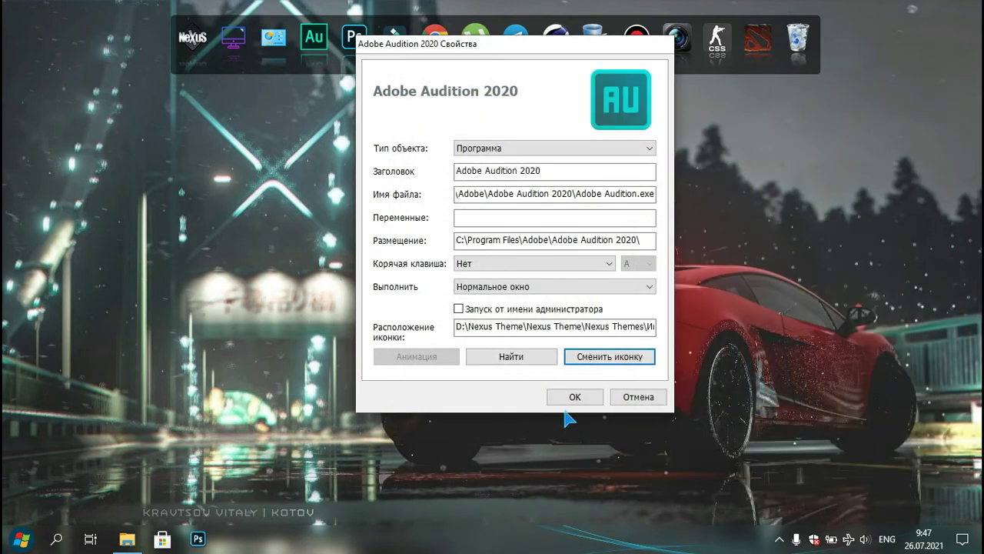
click(573, 397)
- Open the properties of the dock's Adobe Photoshop 2020 item and start browsing for a replacement icon file
right_click(361, 55)
click(410, 68)
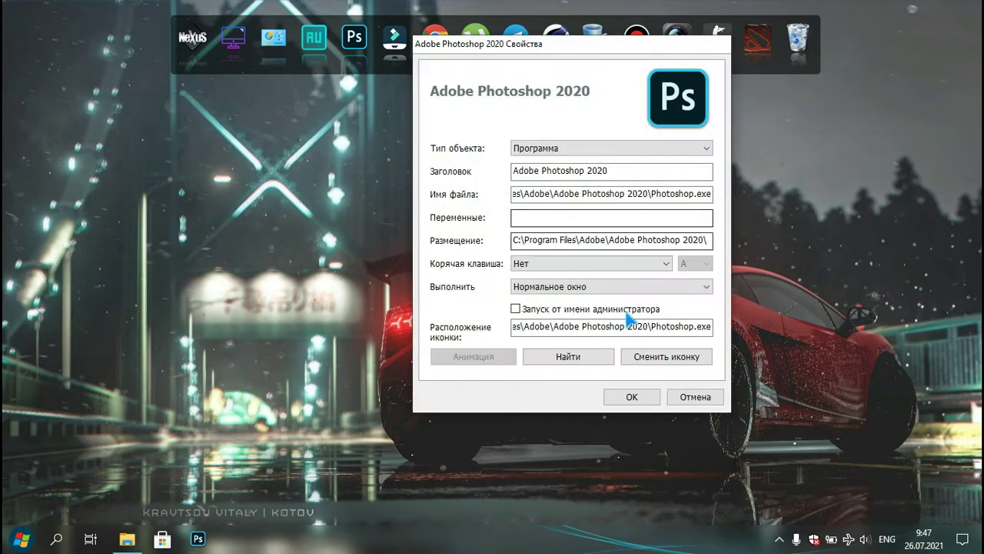
click(704, 354)
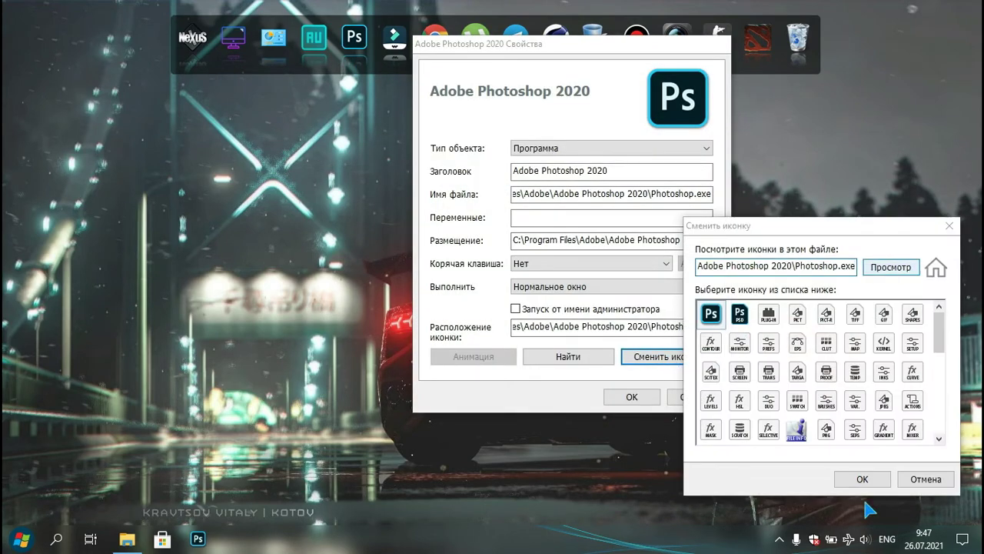
click(904, 267)
- Browse on drive D: through Nexus Theme, Nexus Themes and Иконки - Icons to folder 2 for the Photoshop icon
click(462, 454)
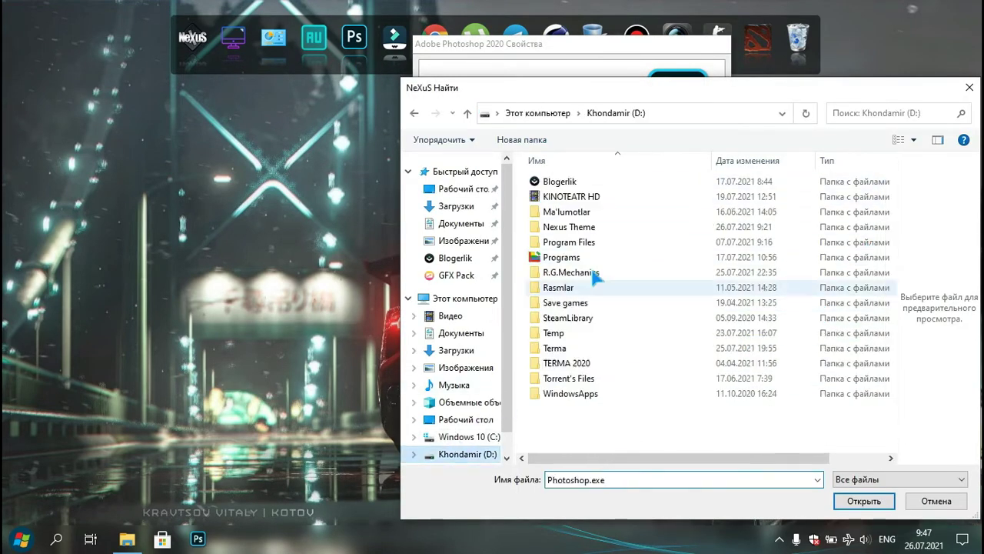
double_click(573, 222)
double_click(568, 185)
double_click(567, 184)
double_click(571, 219)
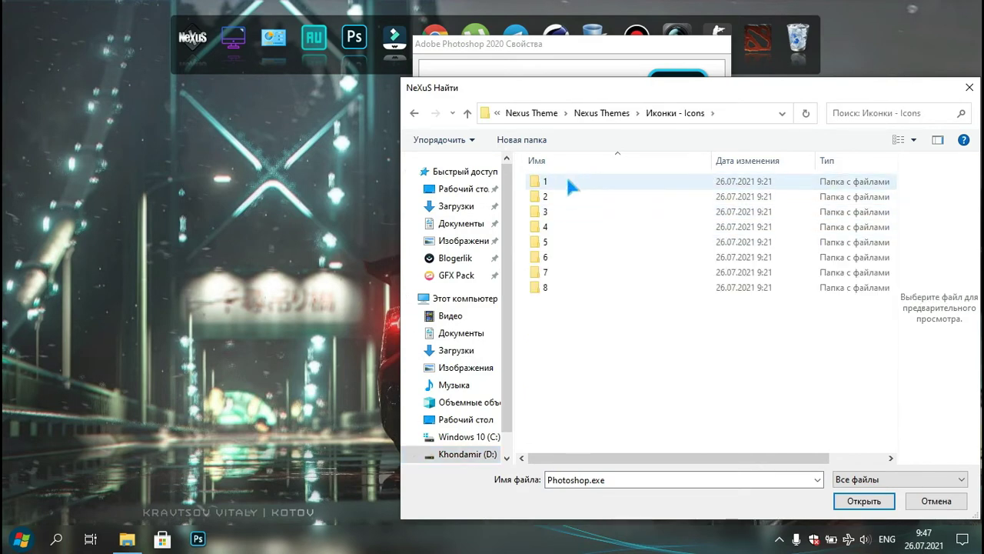
double_click(567, 195)
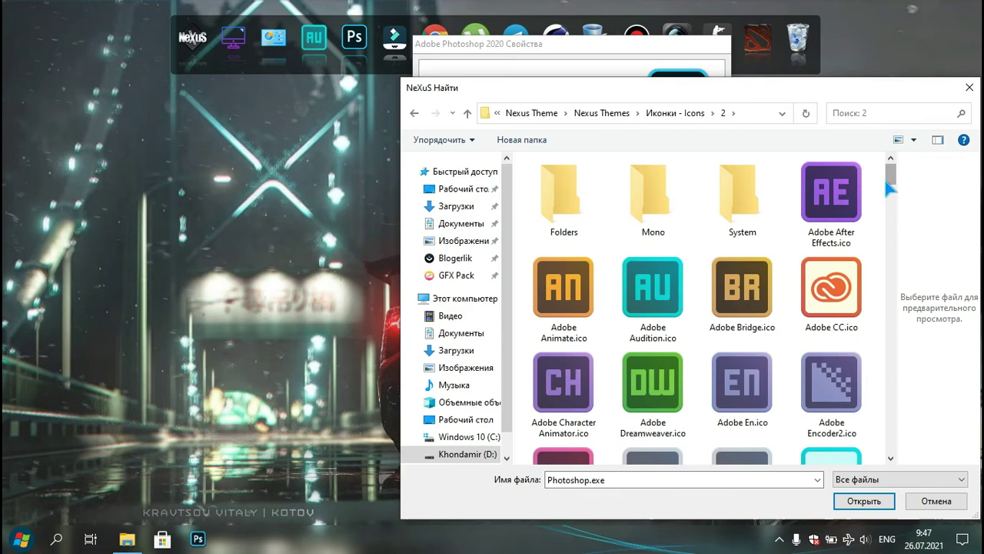
- Set Adobe Photoshop.ico as the icon of the dock's Adobe Photoshop 2020 item and save its properties
scroll(712, 317, down, 6)
click(564, 223)
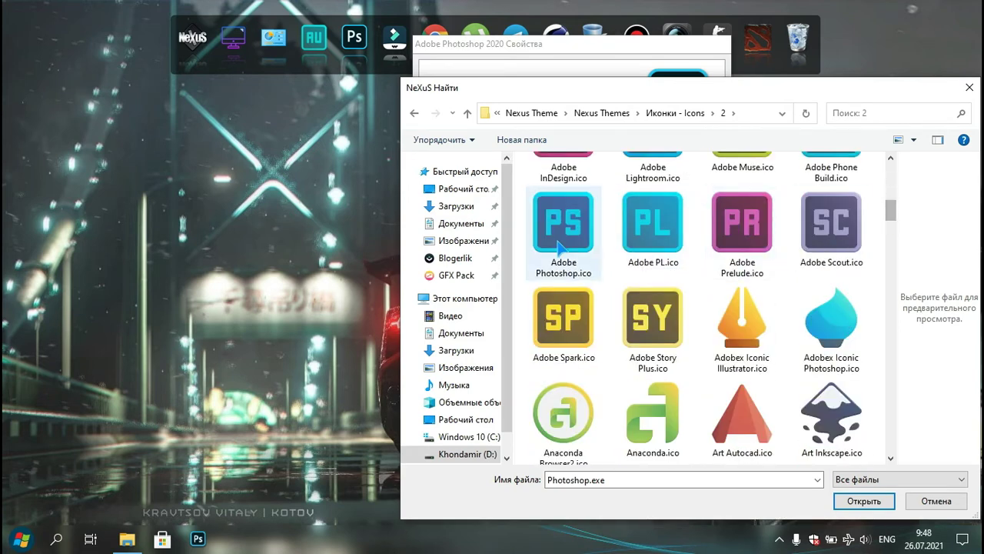
click(854, 501)
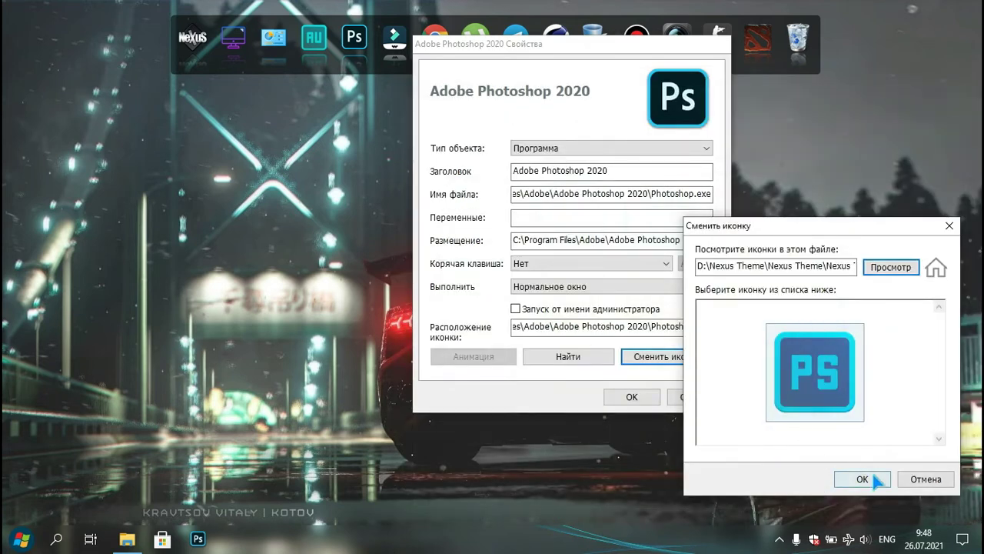
click(862, 479)
click(632, 397)
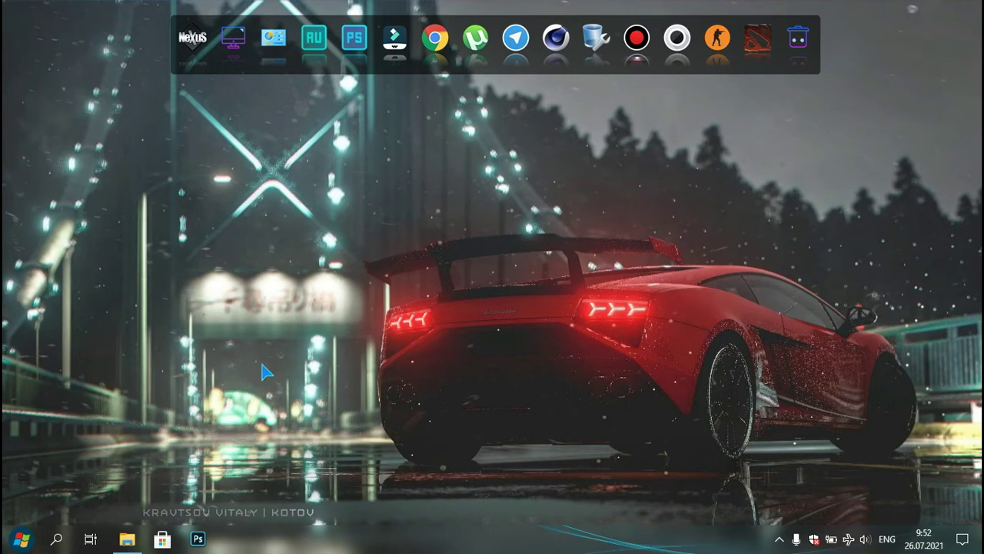
- Switch to File Explorer and open the Metro folder inside Metro Cursors in the Nexus Themes folder
click(131, 533)
click(382, 87)
double_click(487, 131)
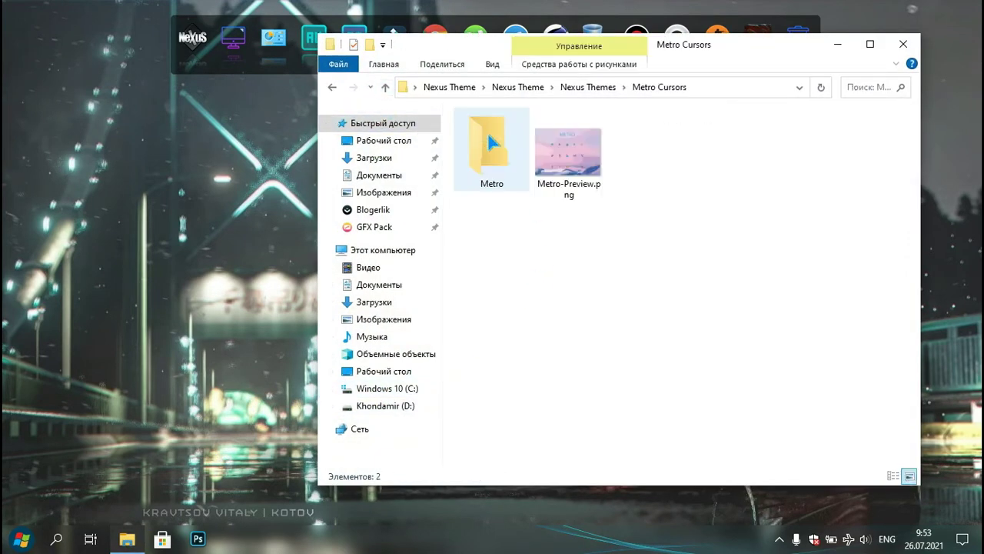
click(505, 152)
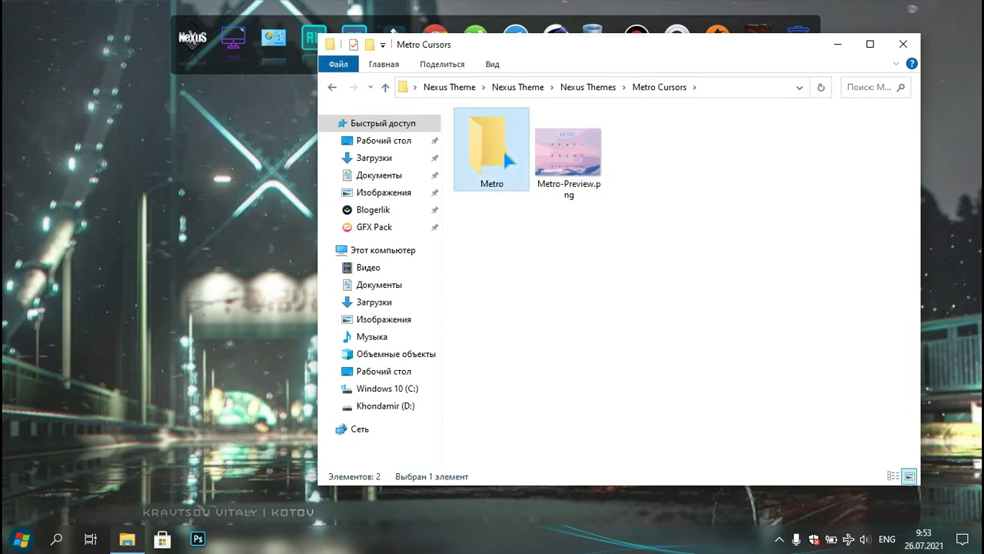
double_click(508, 159)
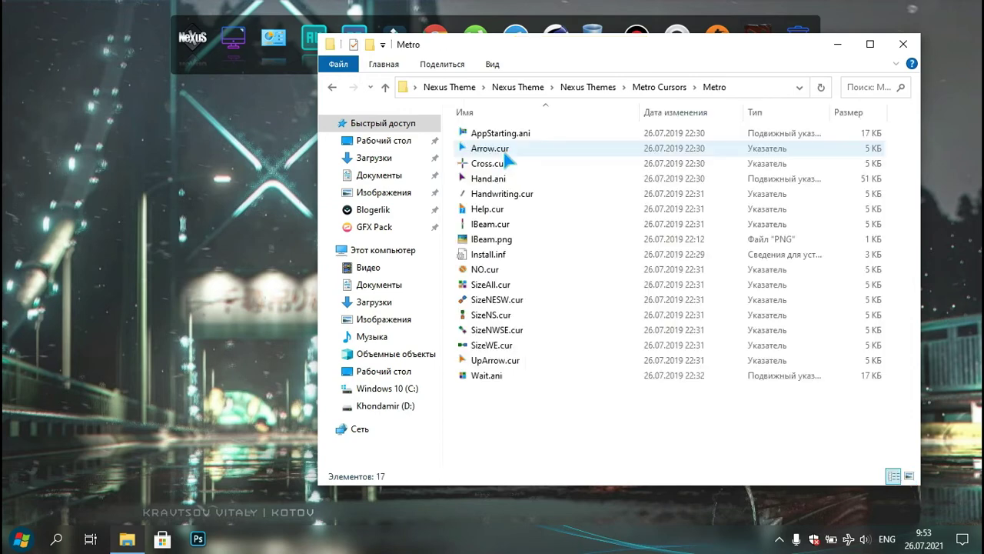
- Install the Metro cursors from Install.inf, apply the Metro pointer scheme replacing the existing one, and close the folder window
right_click(496, 261)
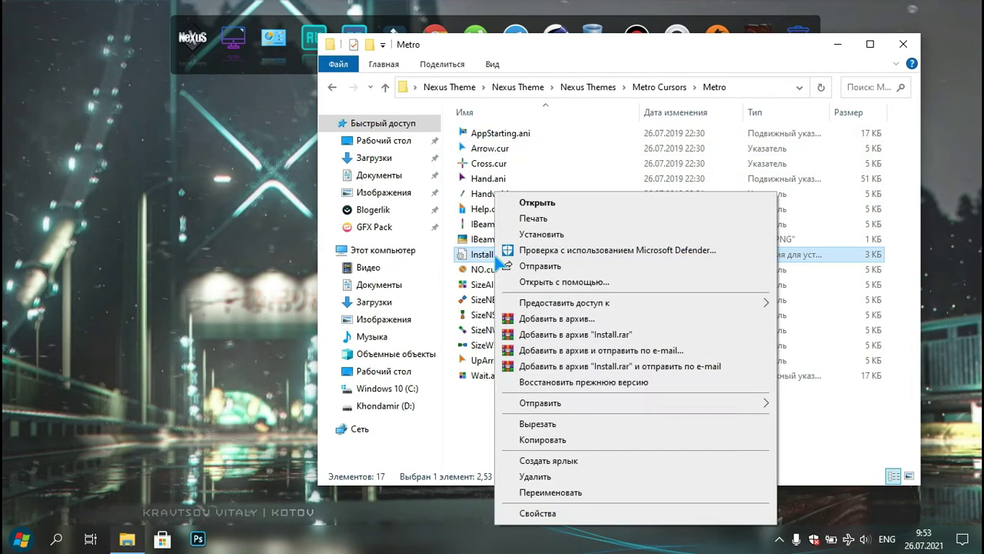
click(537, 236)
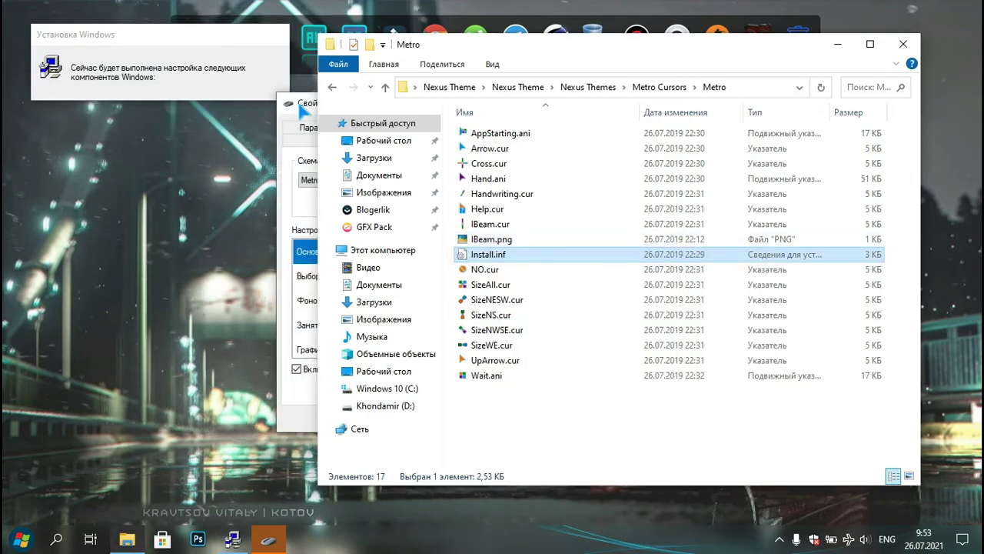
drag(406, 105, 486, 99)
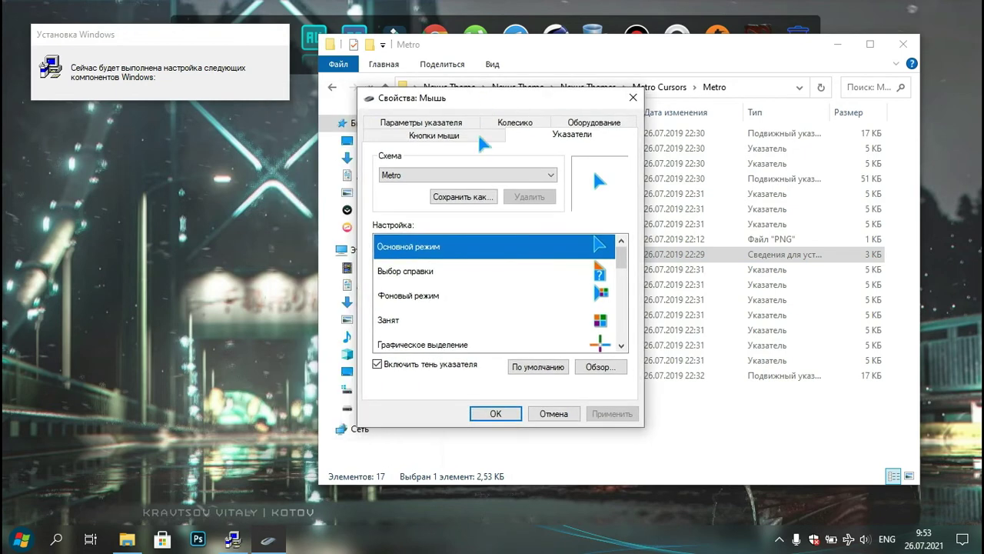
click(495, 414)
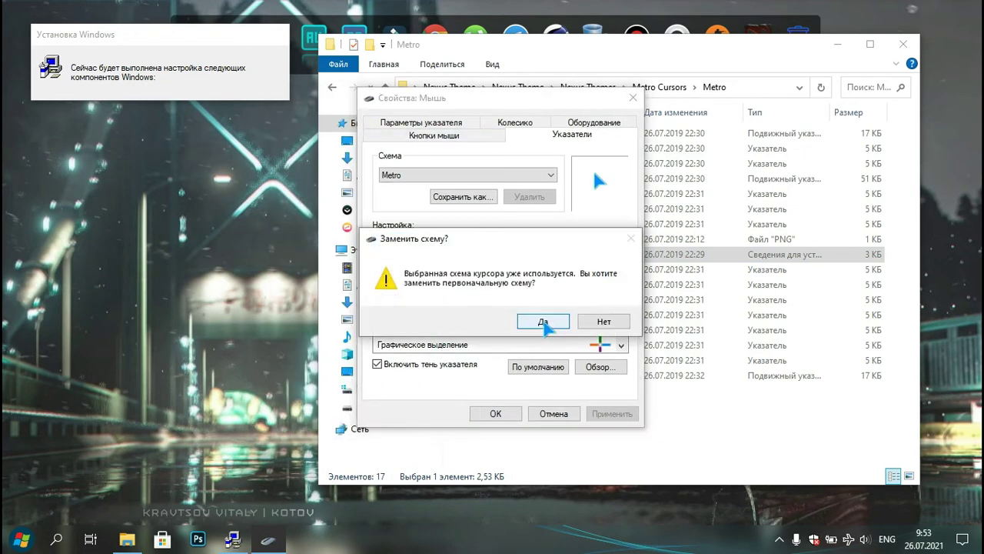
click(541, 320)
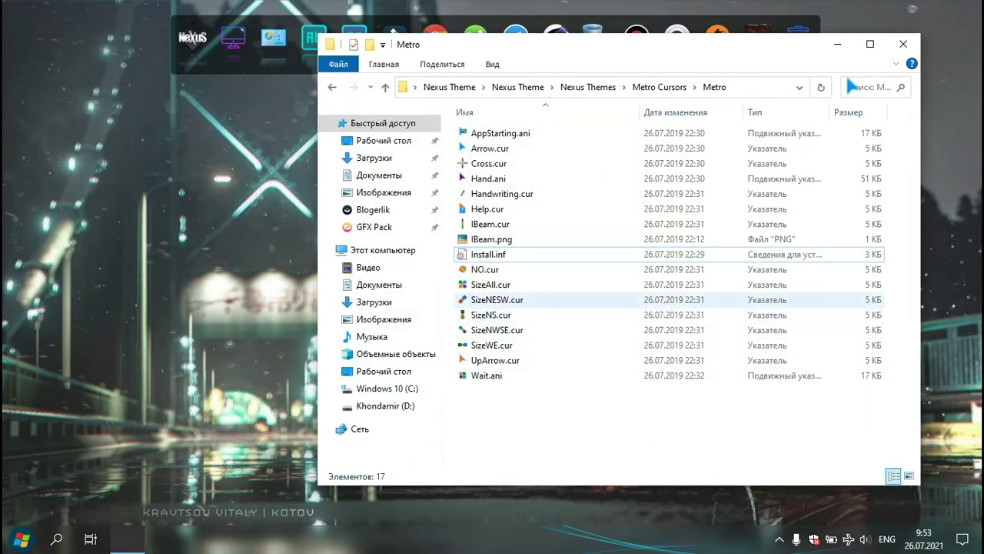
click(904, 44)
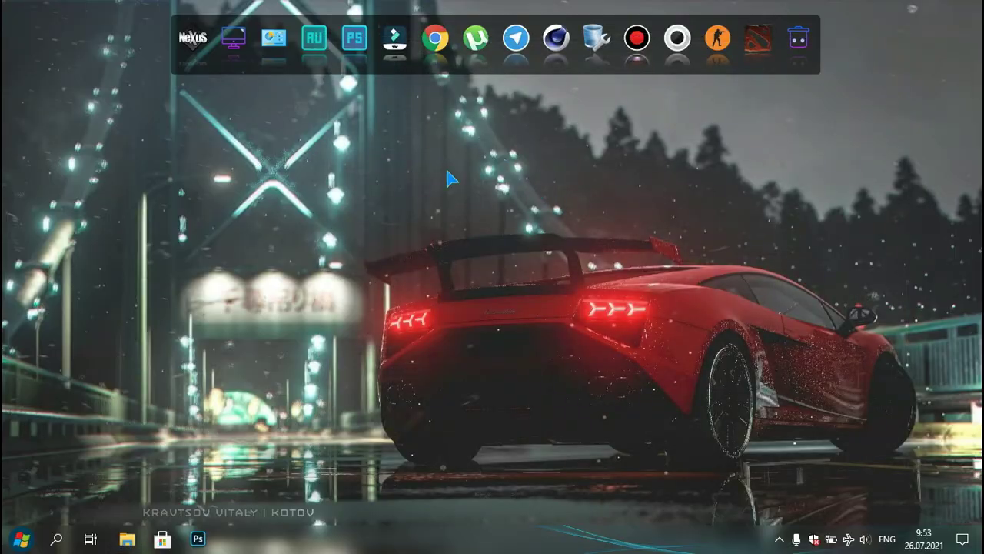